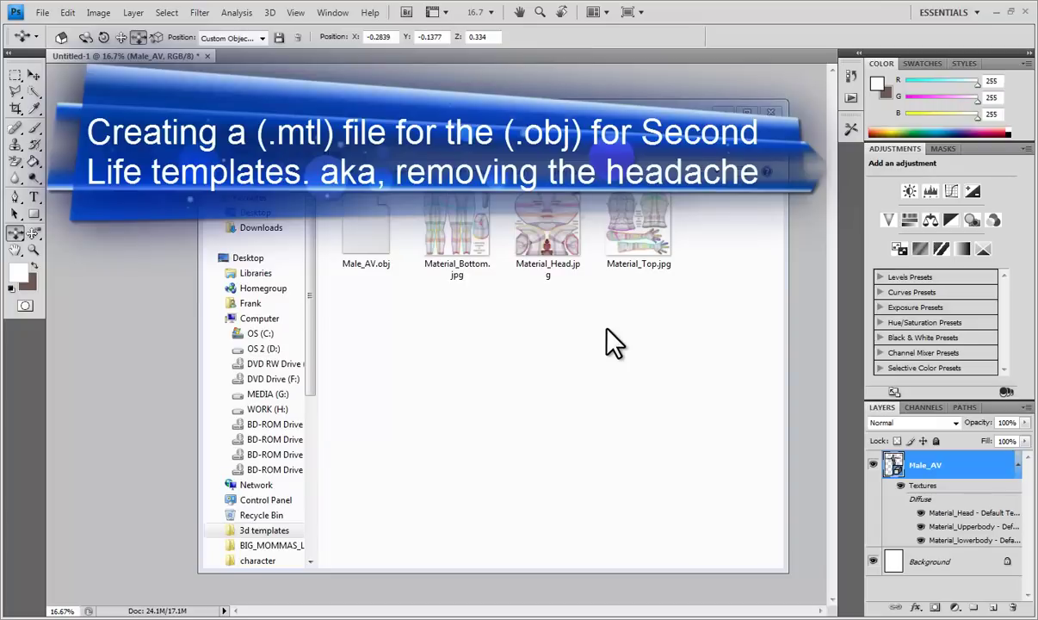
# - Open Robin Wood's lower body template Material_Bottom.jpg in Windows Photo Viewer
pyautogui.doubleClick(460, 231)
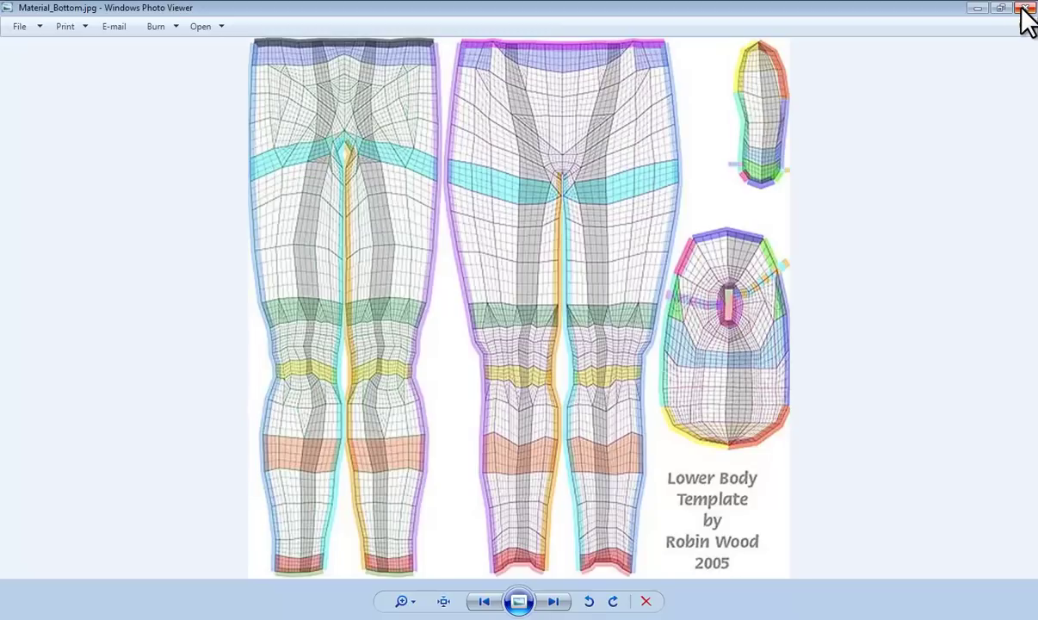
# - Close Photo Viewer and close the old Untitled-1 model document without saving
pyautogui.click(1026, 9)
pyautogui.click(602, 394)
pyautogui.click(294, 16)
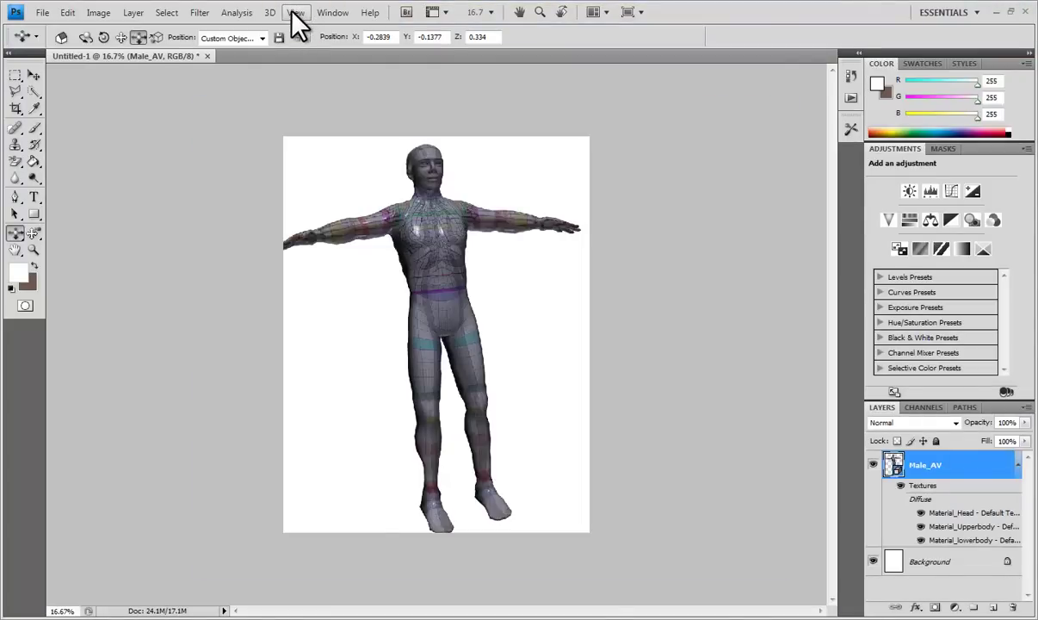
pyautogui.click(41, 13)
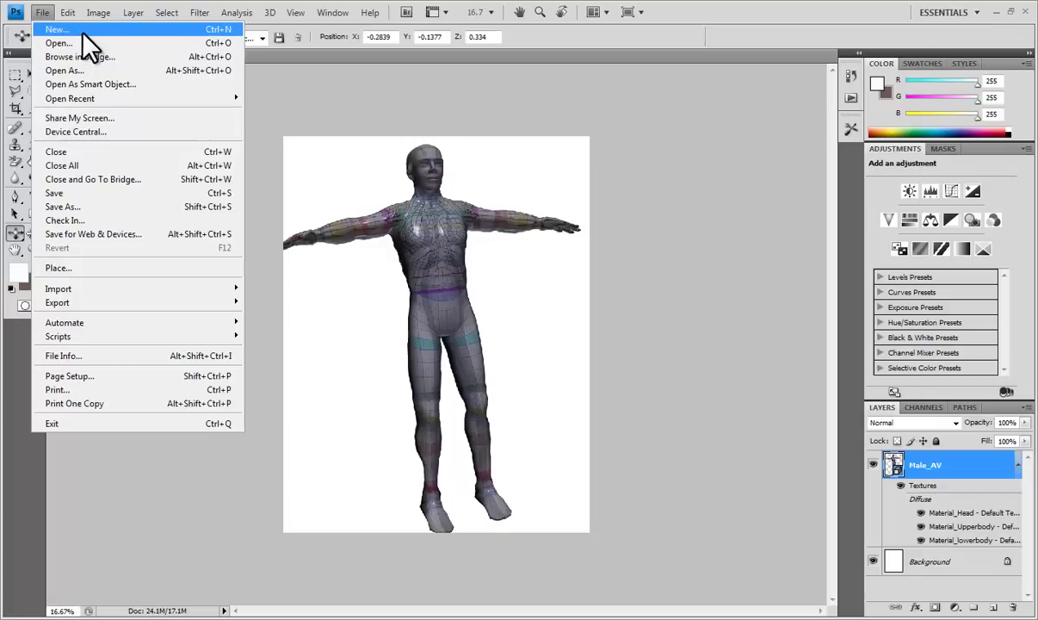
pyautogui.click(651, 13)
pyautogui.click(208, 56)
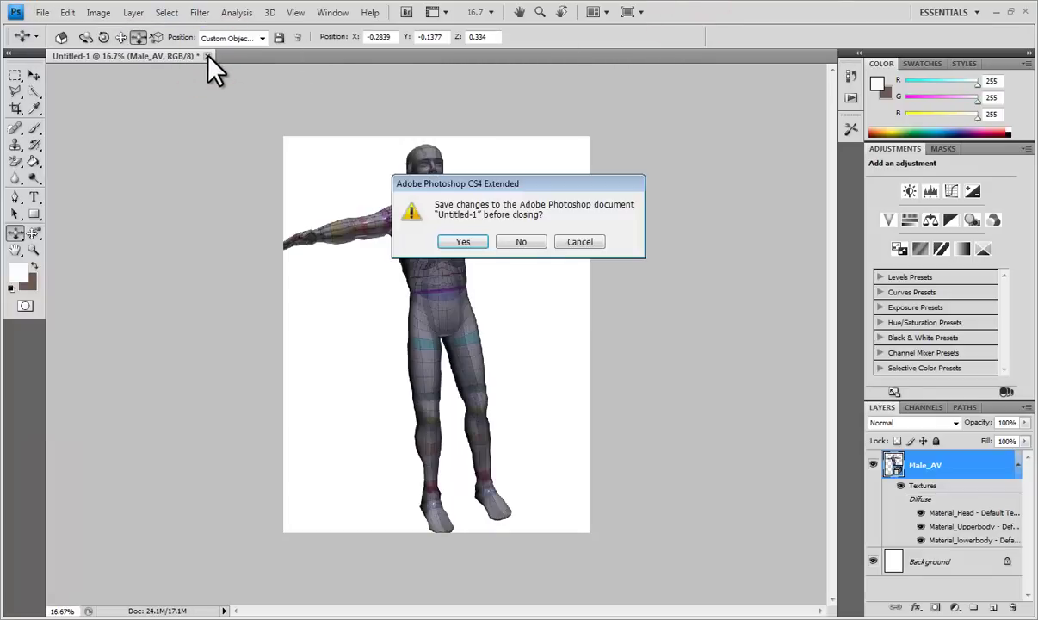
pyautogui.click(521, 242)
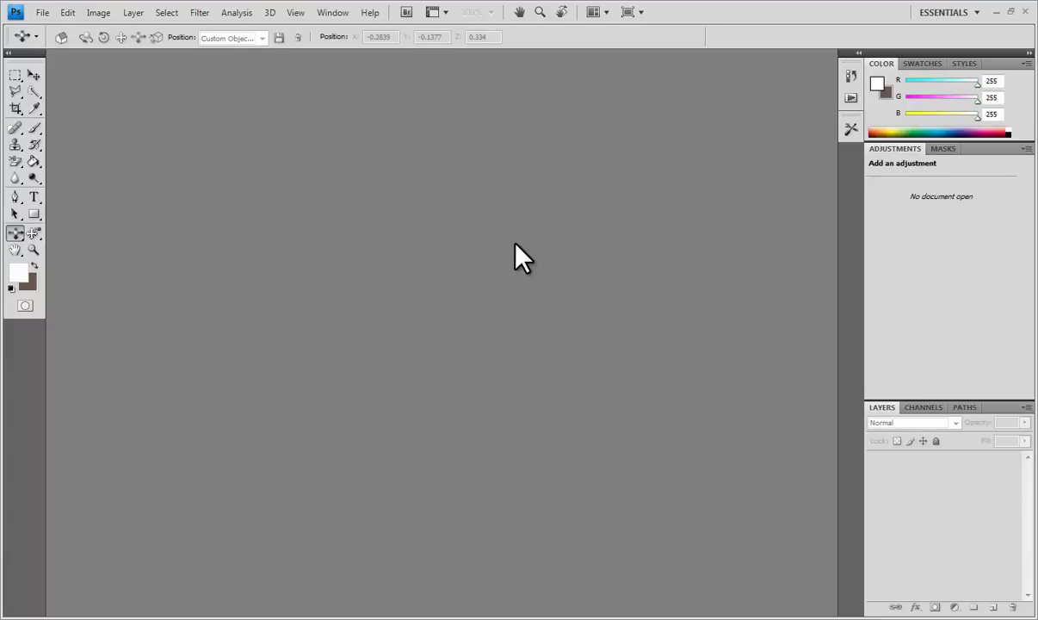
# - Create a new blank document using the U.S. Paper preset
pyautogui.click(42, 12)
pyautogui.click(57, 29)
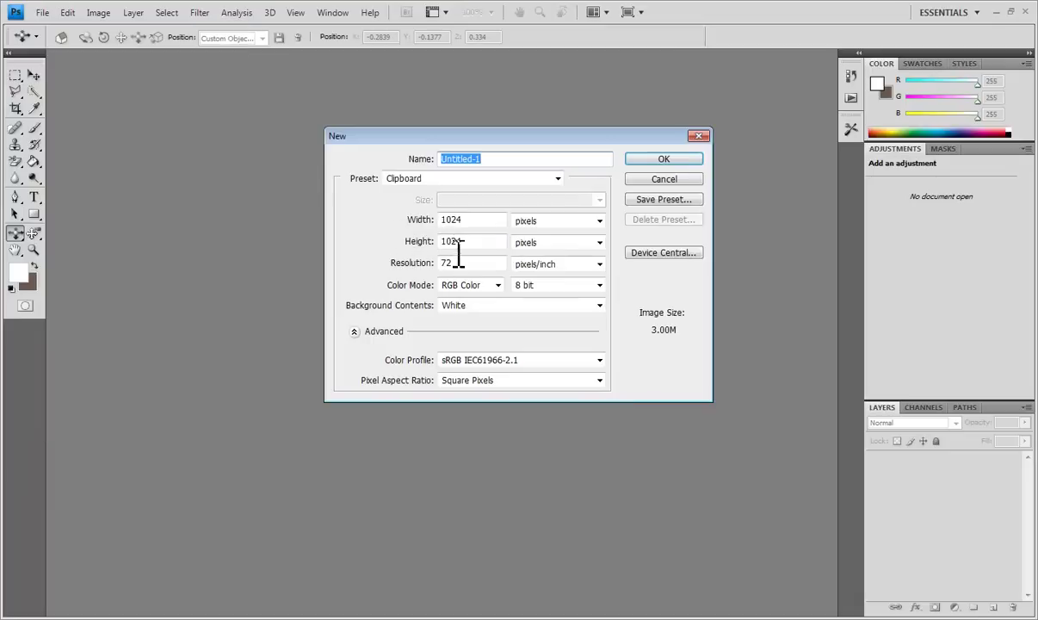
pyautogui.click(557, 178)
pyautogui.click(474, 229)
pyautogui.click(673, 159)
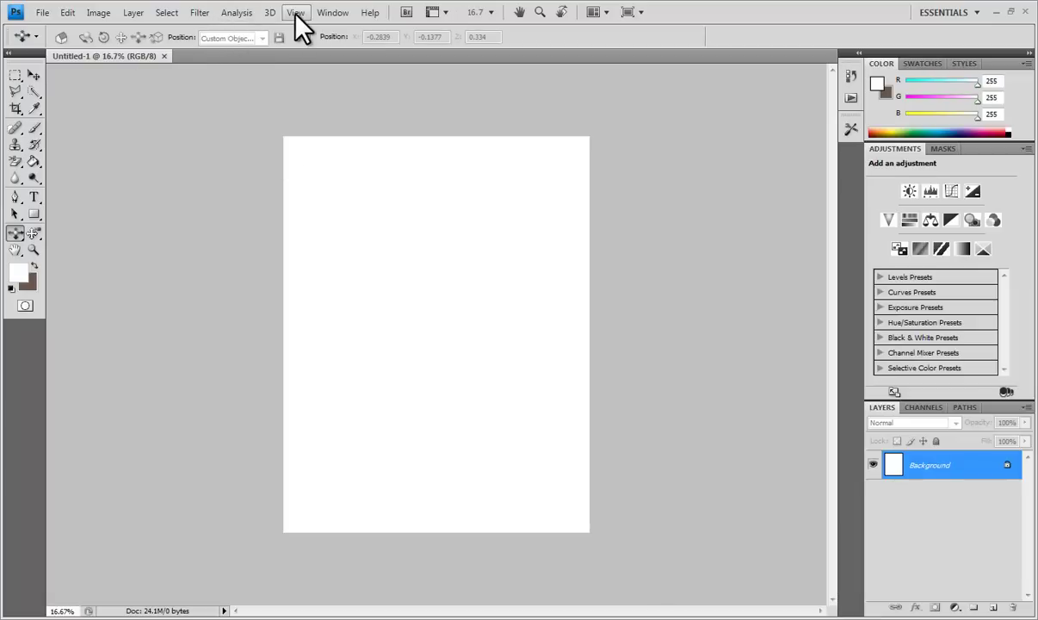
pyautogui.click(269, 13)
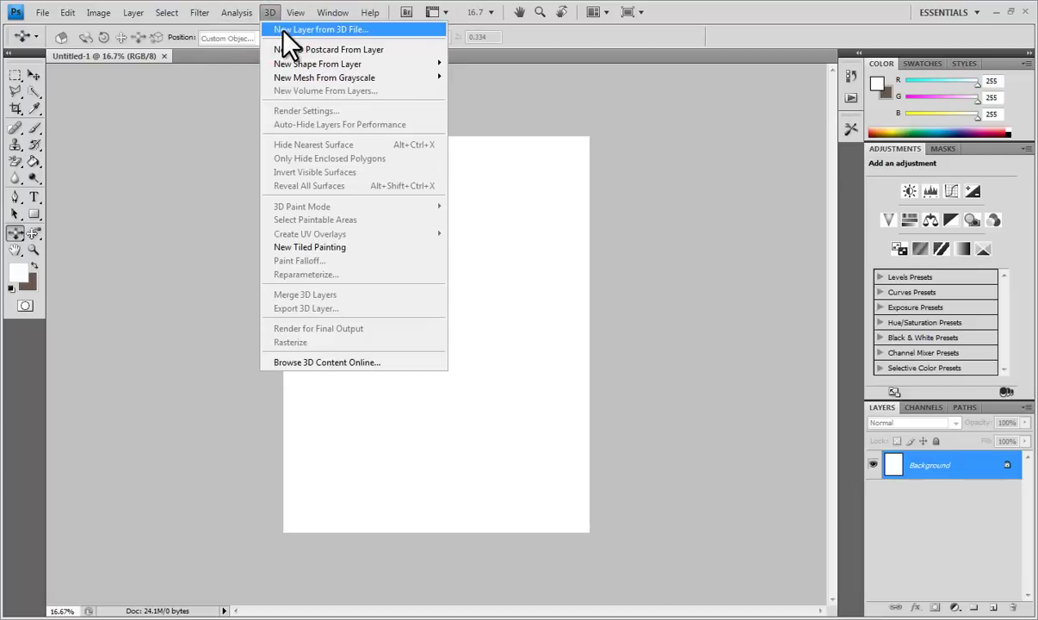
# - Start 3D > New Layer from 3D File and select Male_AV.obj in the 3d templates folder
pyautogui.click(282, 30)
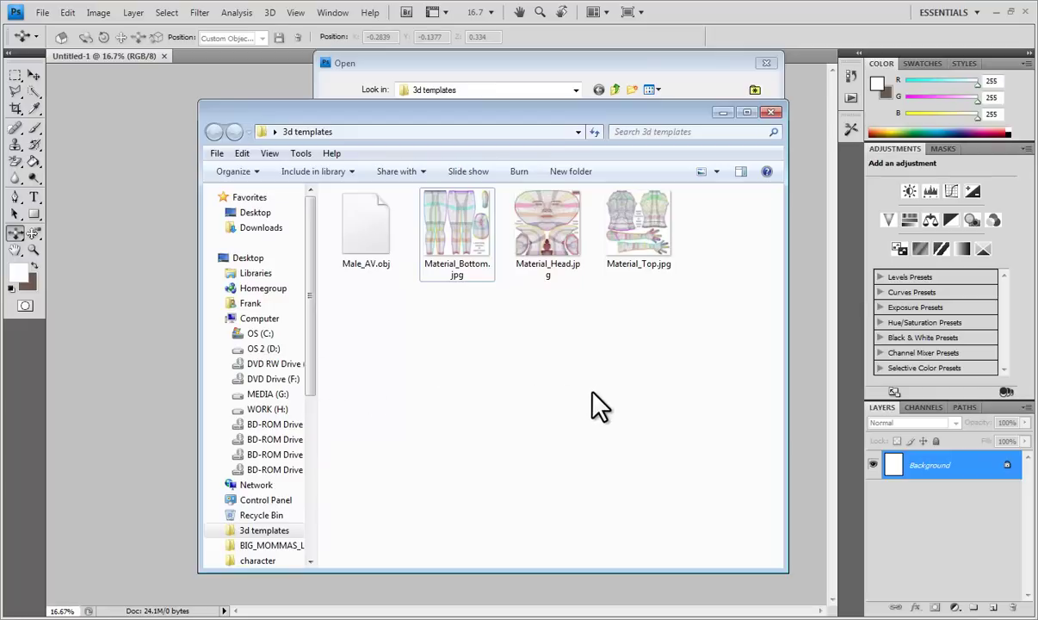
pyautogui.click(865, 9)
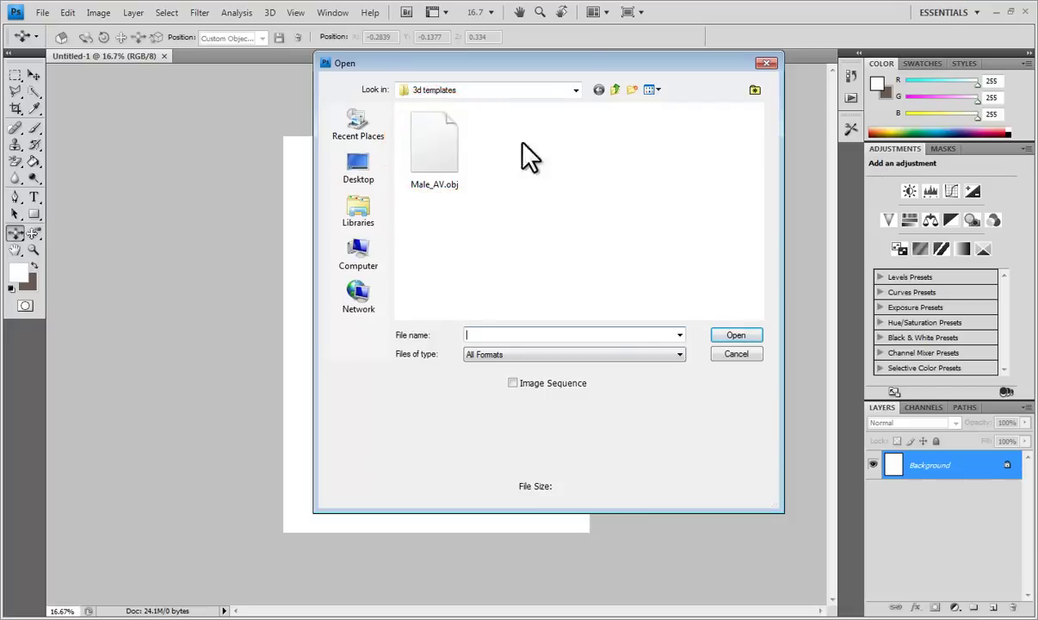
pyautogui.click(445, 174)
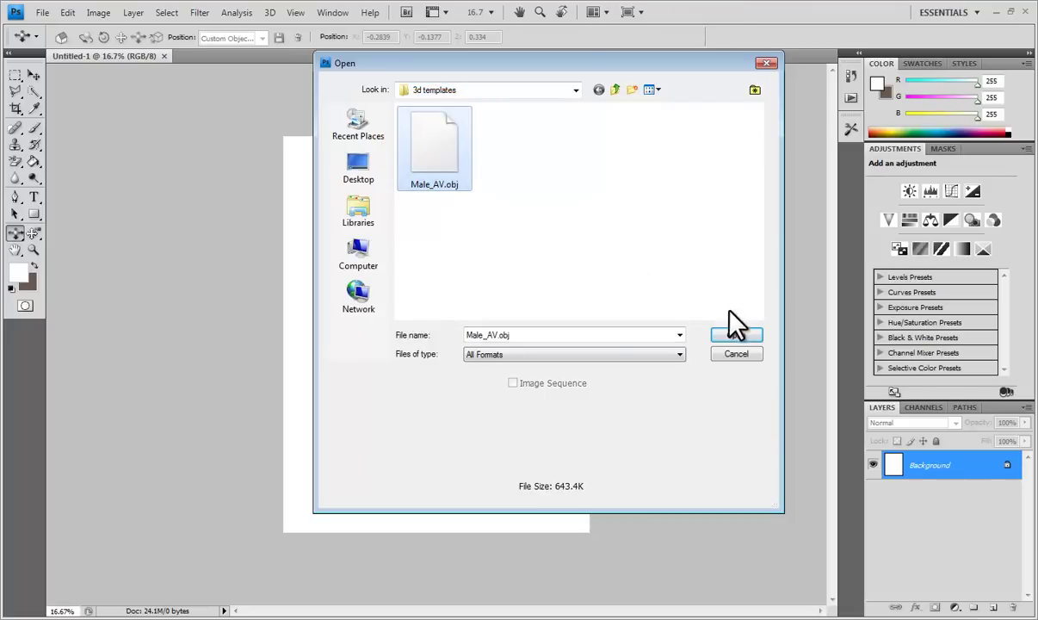
# - Load Male_AV.obj as a 3D layer and open its empty Material_Head default texture
pyautogui.click(729, 337)
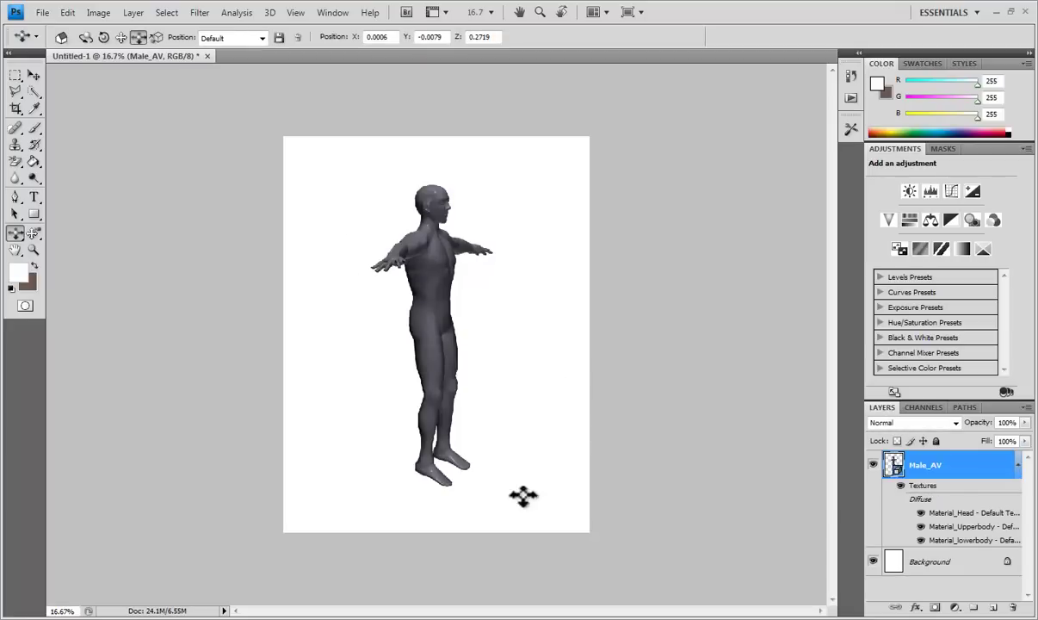
pyautogui.click(966, 512)
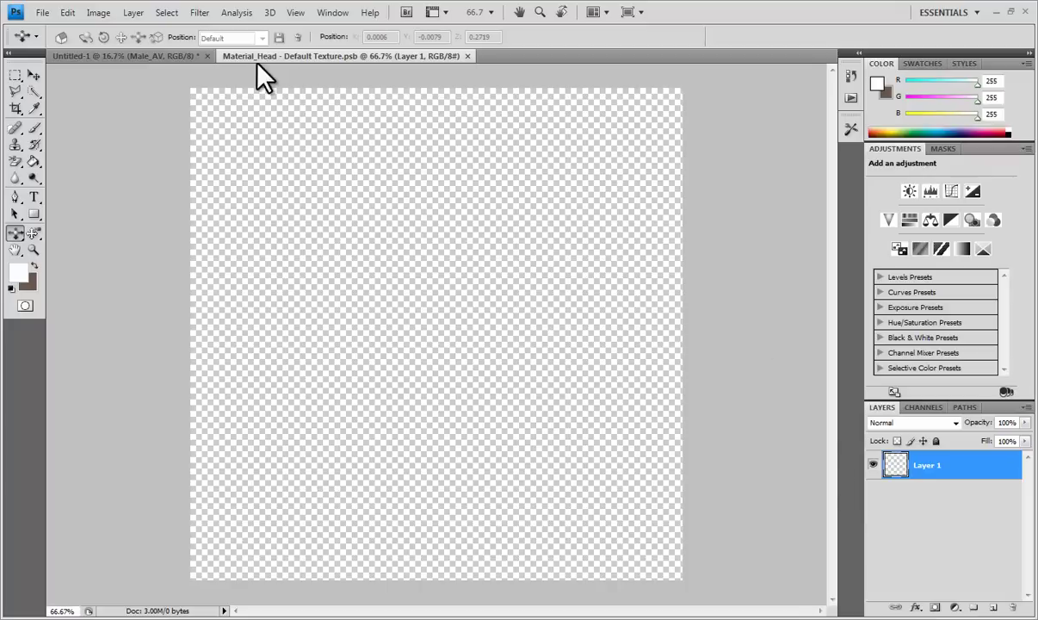
# - Open Material_Head.jpg with the file type set to All Formats
pyautogui.click(34, 10)
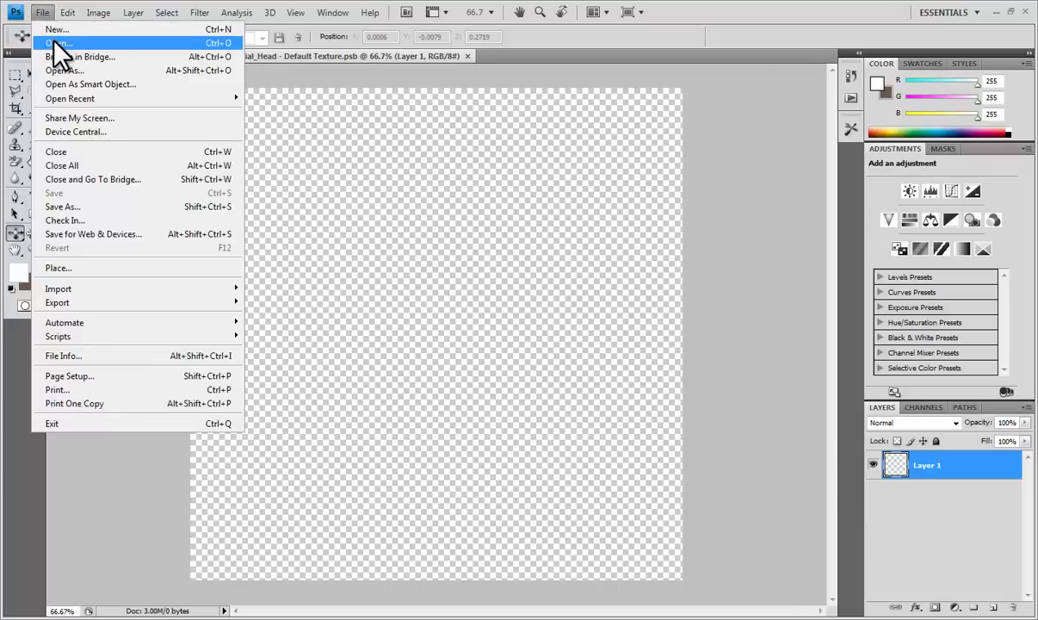
pyautogui.click(50, 37)
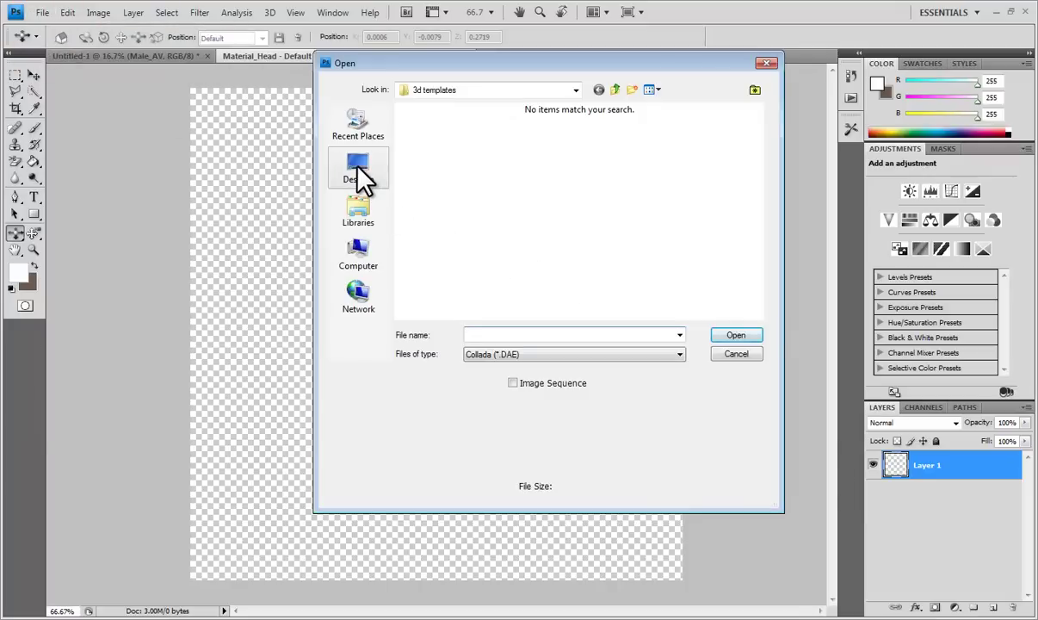
pyautogui.click(626, 353)
pyautogui.click(546, 552)
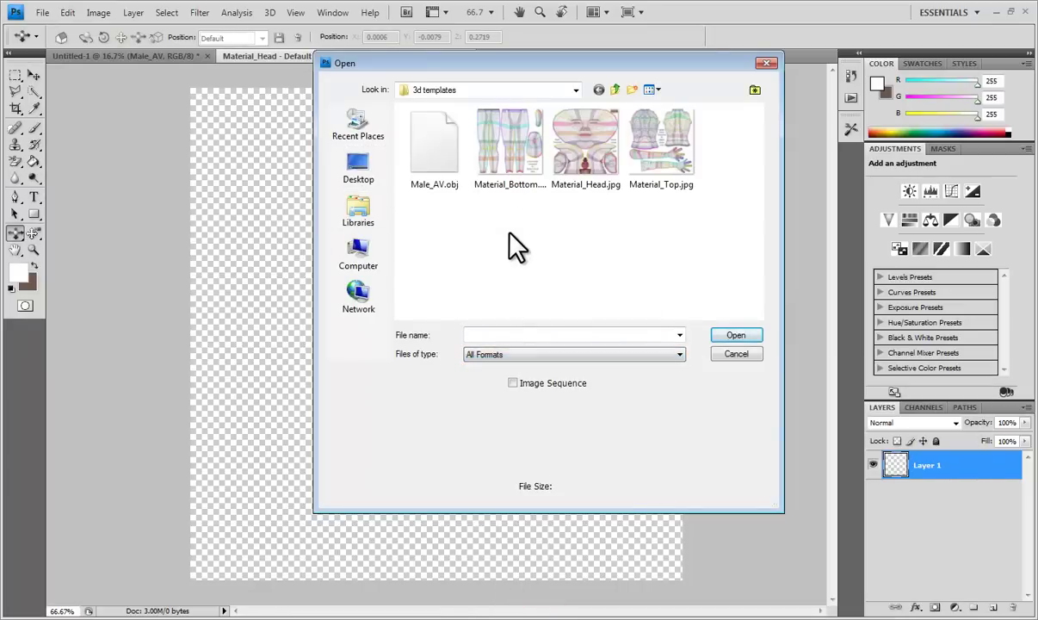
pyautogui.click(586, 168)
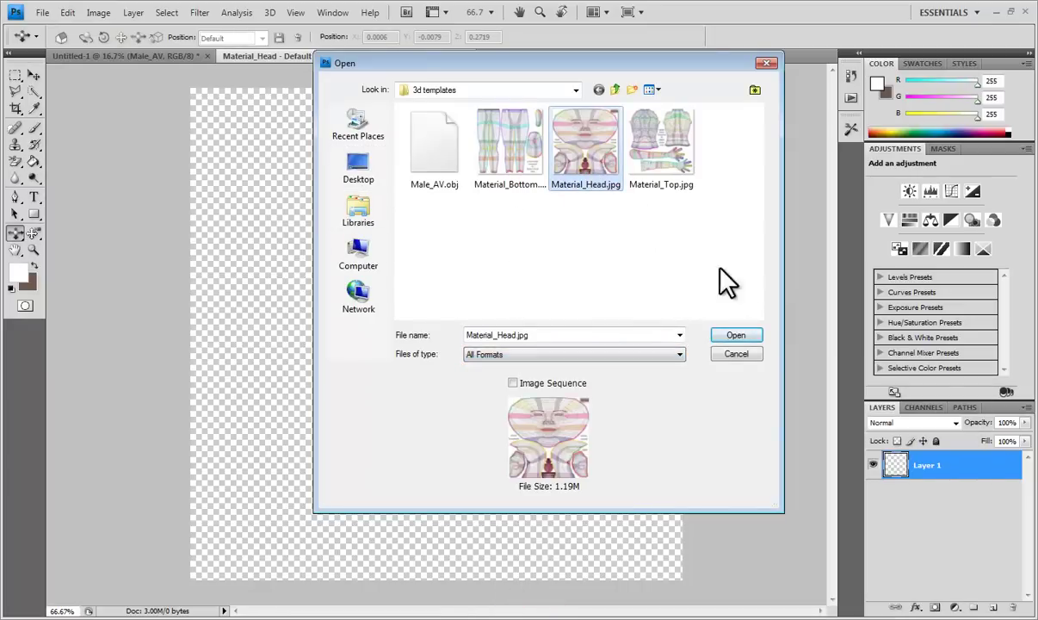
pyautogui.click(750, 335)
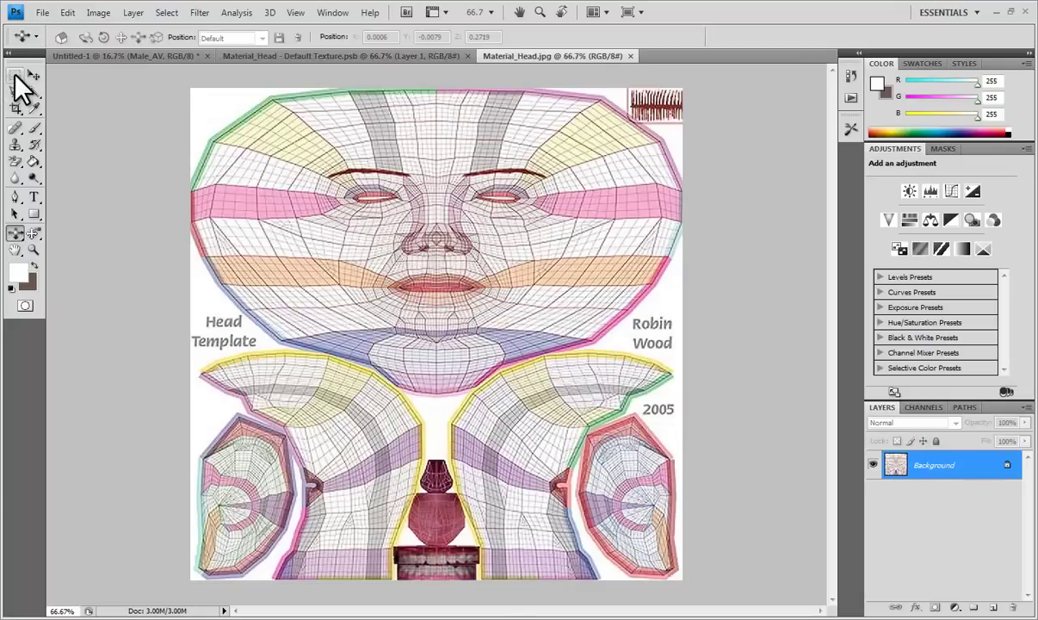
# - Marquee-select the whole head template image and copy it
pyautogui.click(16, 77)
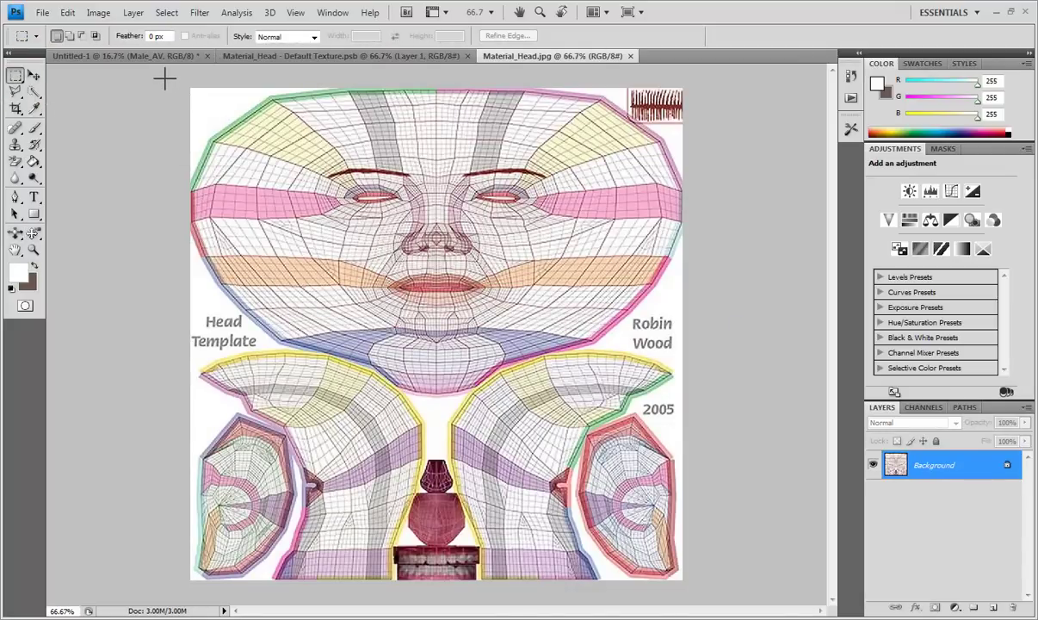
pyautogui.moveTo(162, 77); pyautogui.dragTo(741, 597)
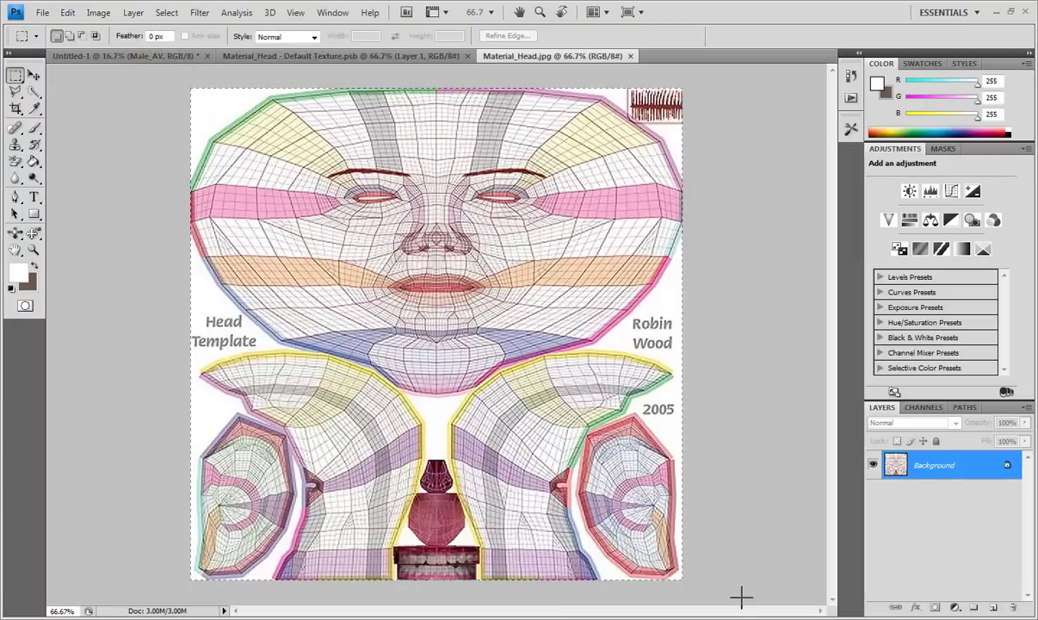
pyautogui.click(68, 14)
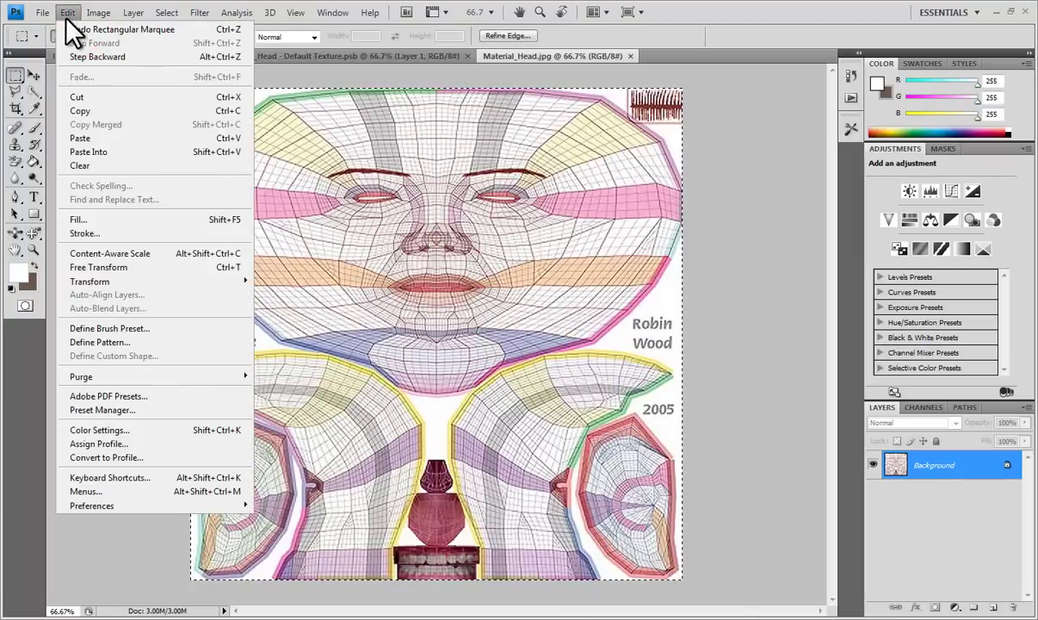
pyautogui.click(116, 120)
# - Paste the head template into Material_Head's Default Texture.psb and save it when closing
pyautogui.click(435, 61)
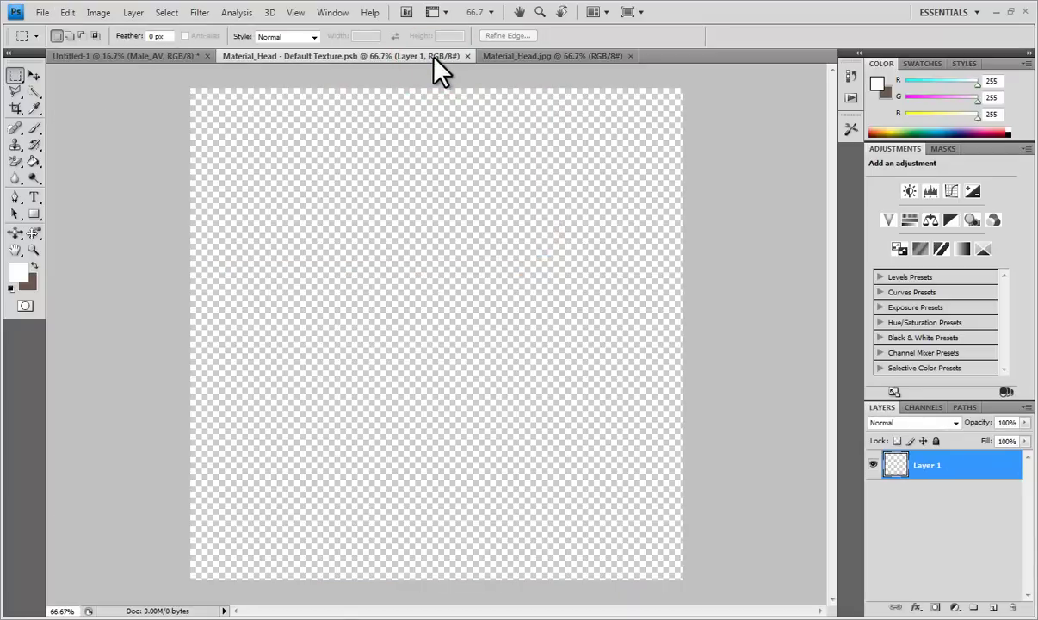
pyautogui.click(66, 14)
pyautogui.click(97, 138)
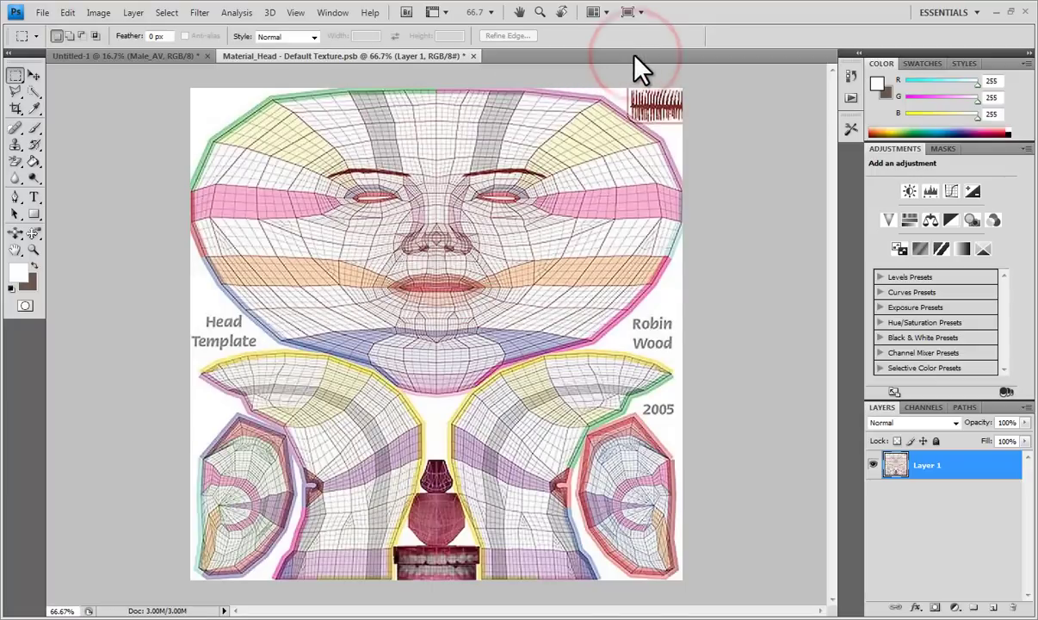
pyautogui.click(473, 56)
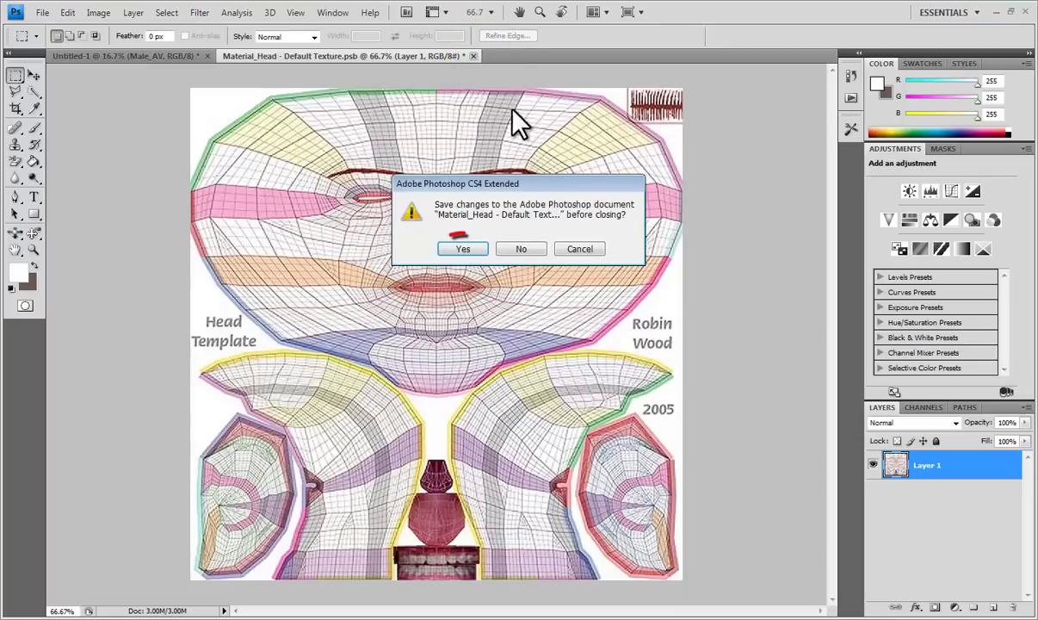
pyautogui.click(464, 249)
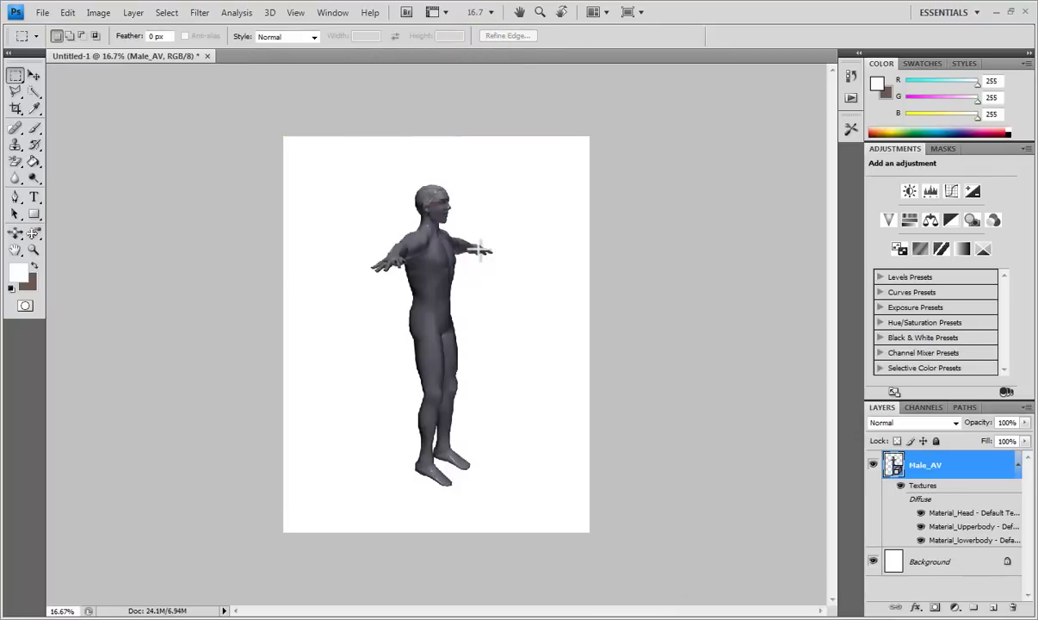
# - Rotate and slide the Male_AV figure down until its textured head and shoulders show
pyautogui.click(16, 232)
pyautogui.moveTo(461, 222); pyautogui.dragTo(126, 281)
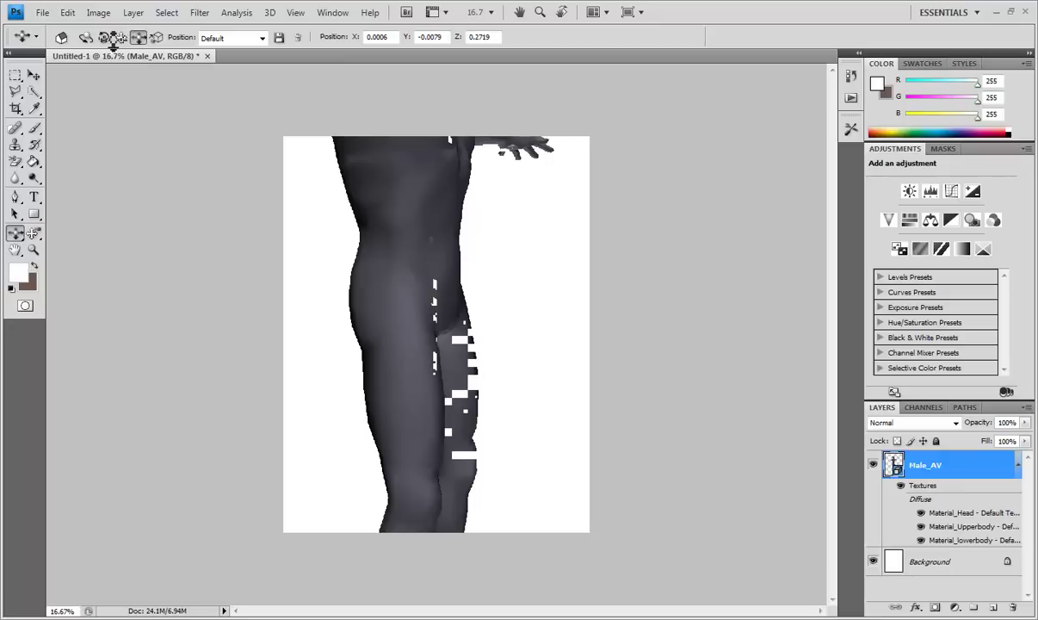
pyautogui.moveTo(76, 123); pyautogui.dragTo(115, 46)
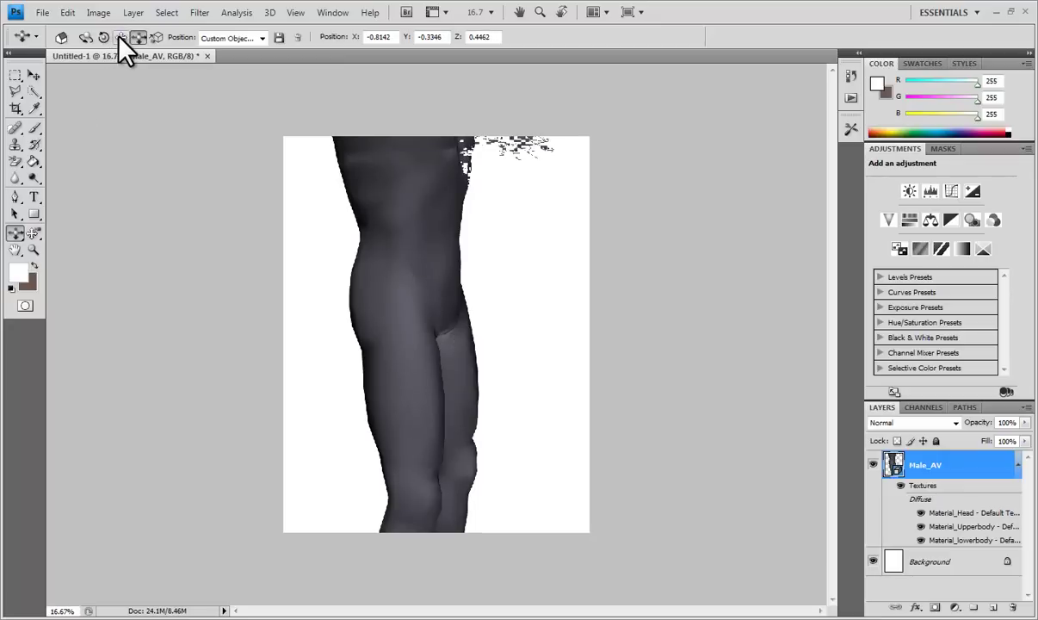
pyautogui.click(120, 37)
pyautogui.moveTo(400, 160); pyautogui.dragTo(446, 392)
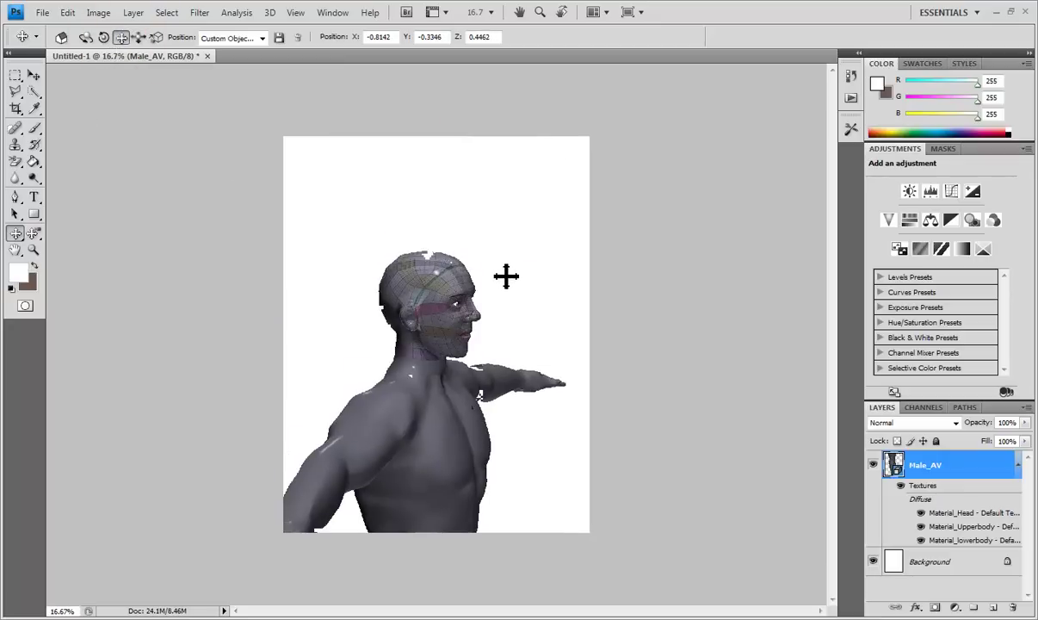
pyautogui.moveTo(509, 278); pyautogui.dragTo(526, 291)
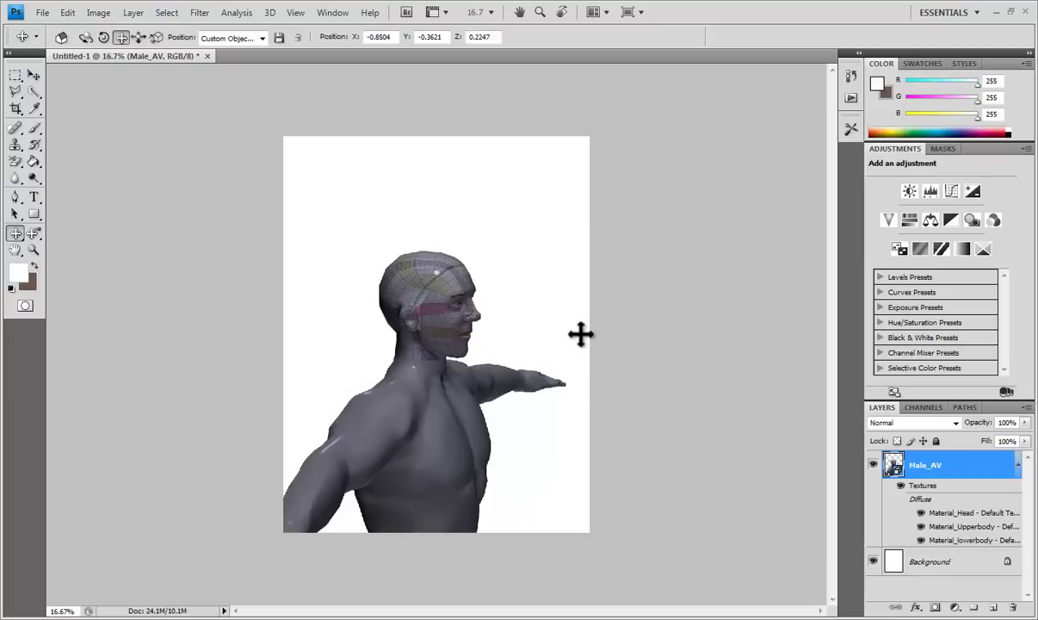
# - Open the Material_Upperbody texture, then open Material_Top.jpg and copy the whole image
pyautogui.doubleClick(964, 526)
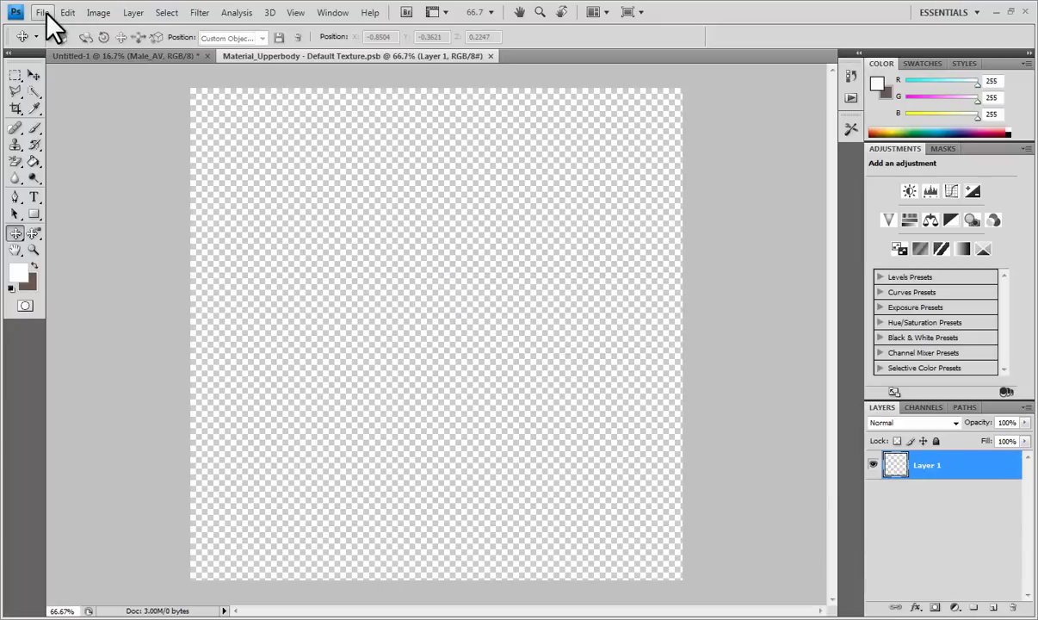
pyautogui.click(43, 12)
pyautogui.click(62, 43)
pyautogui.click(656, 159)
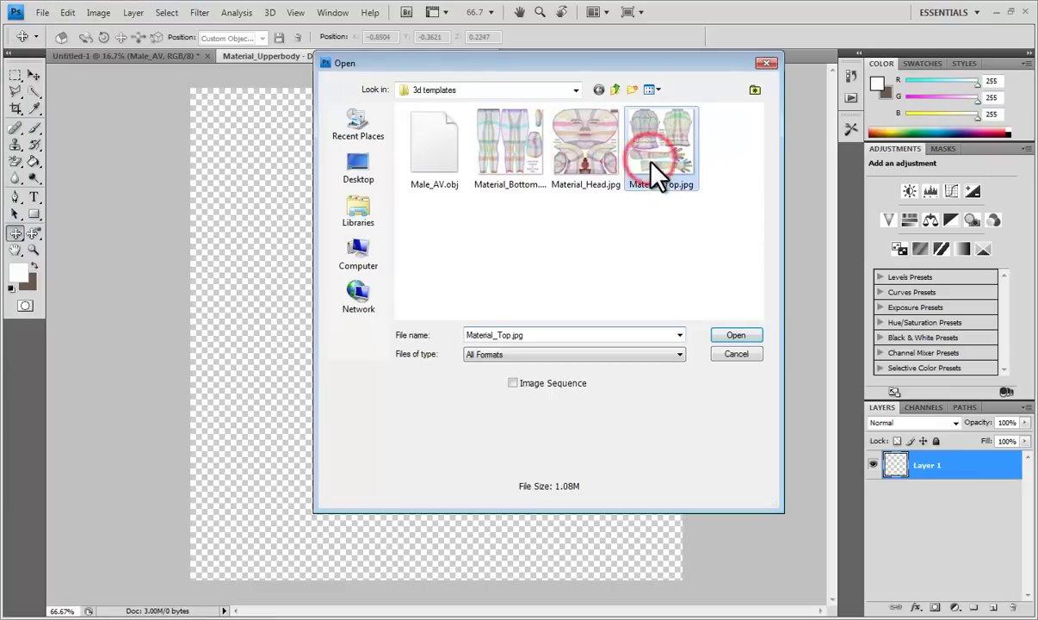
pyautogui.click(741, 336)
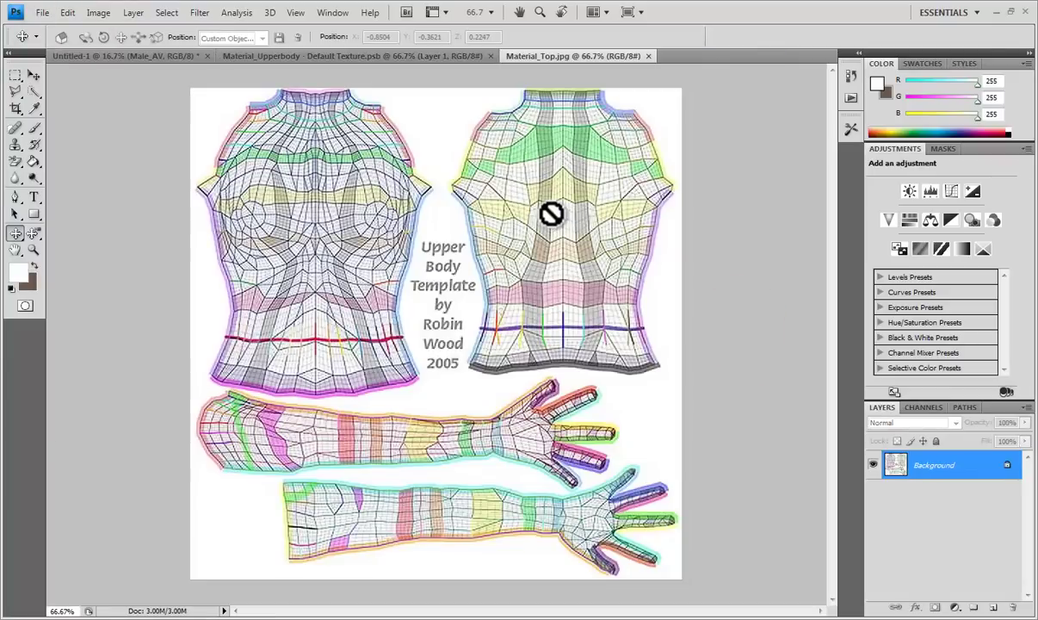
pyautogui.click(17, 76)
pyautogui.moveTo(150, 81); pyautogui.dragTo(711, 581)
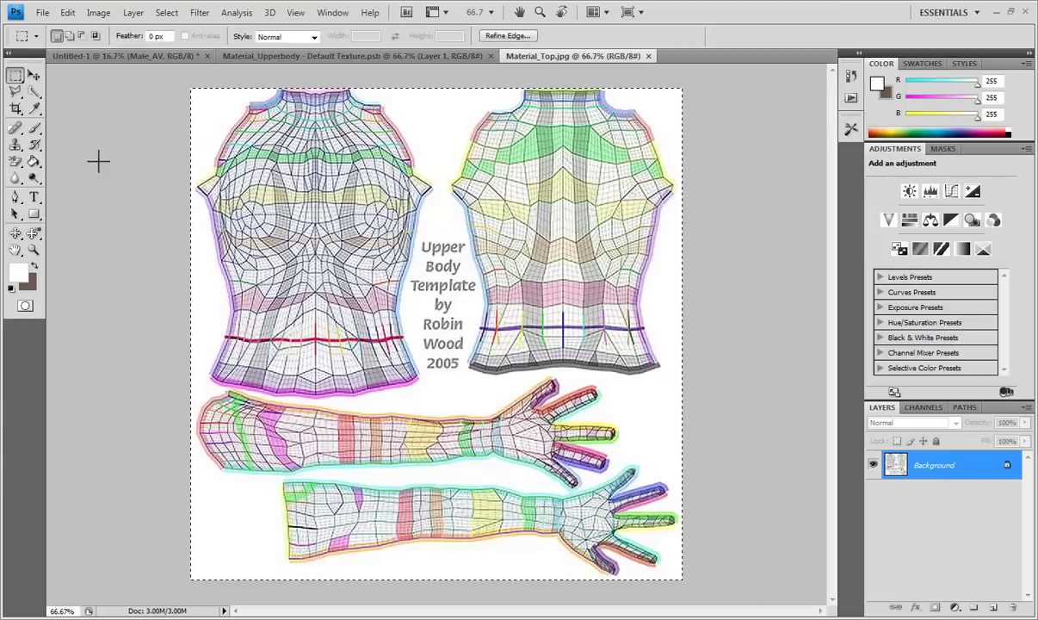
pyautogui.click(67, 12)
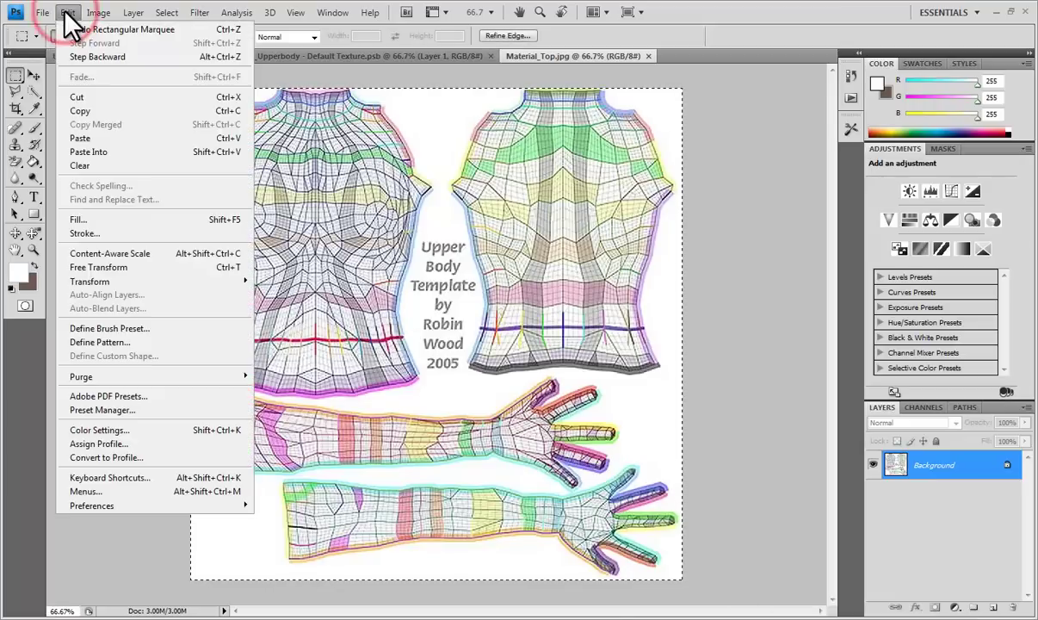
pyautogui.click(129, 111)
# - Paste the upper body template into Layer 1 and save the texture, closing Material_Top.jpg
pyautogui.click(368, 57)
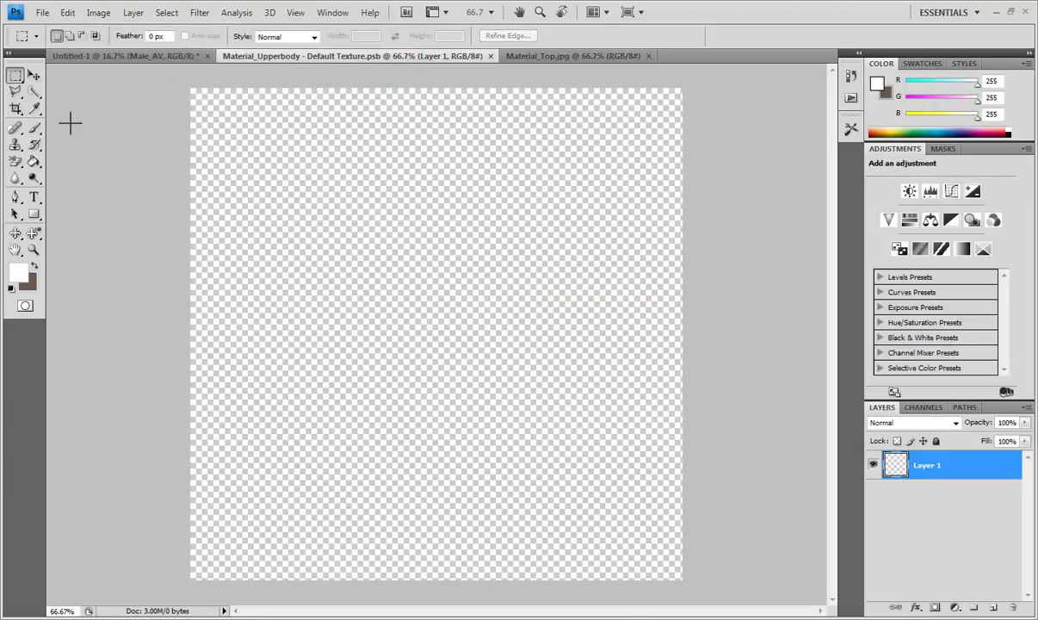
pyautogui.click(67, 12)
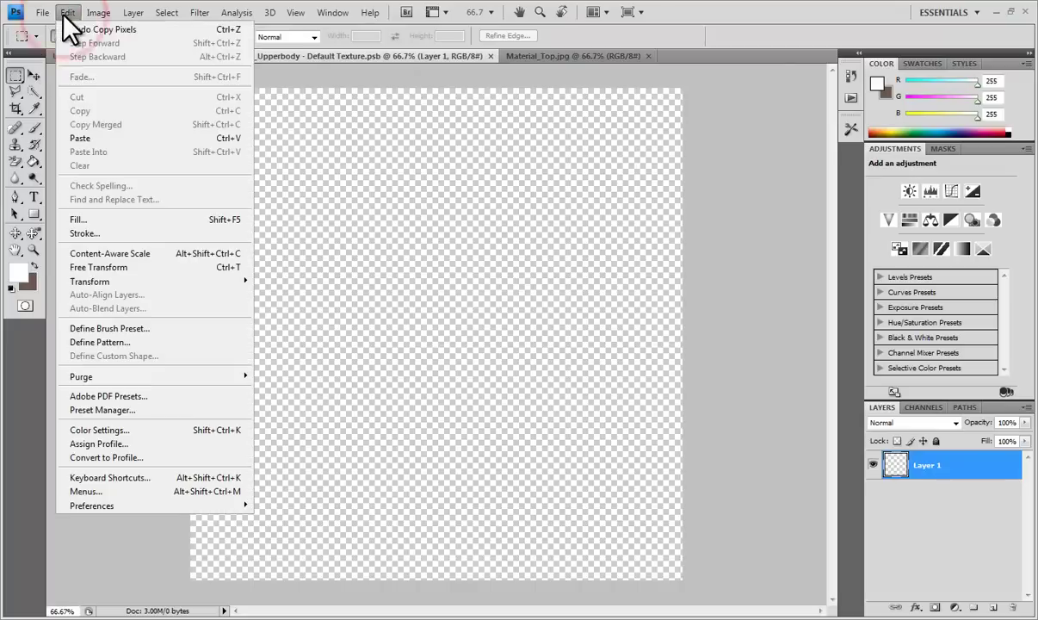
pyautogui.click(122, 136)
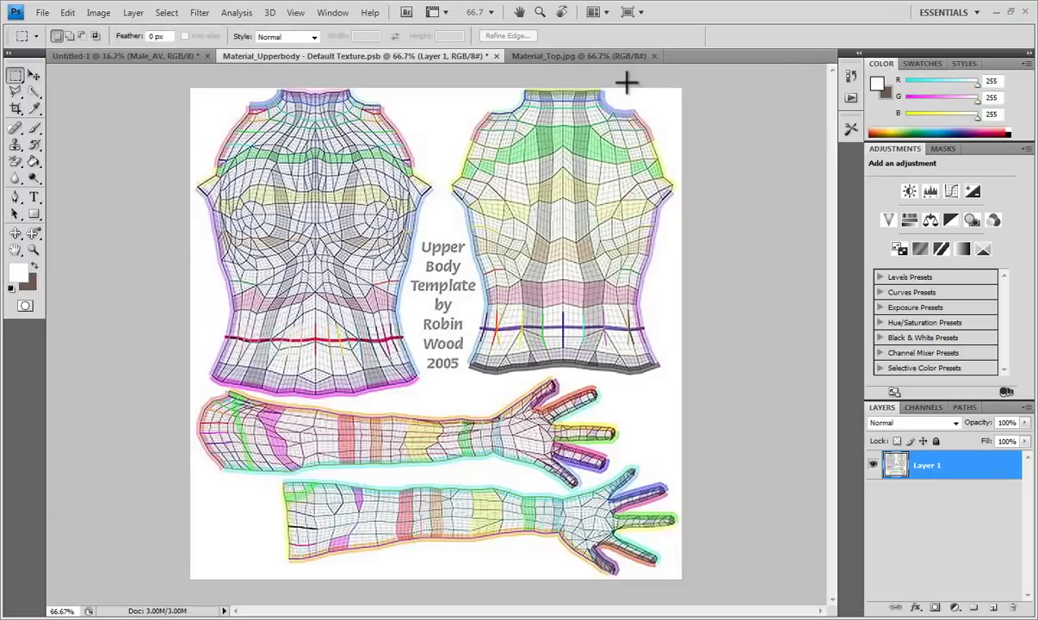
pyautogui.click(654, 56)
pyautogui.click(496, 56)
pyautogui.click(459, 249)
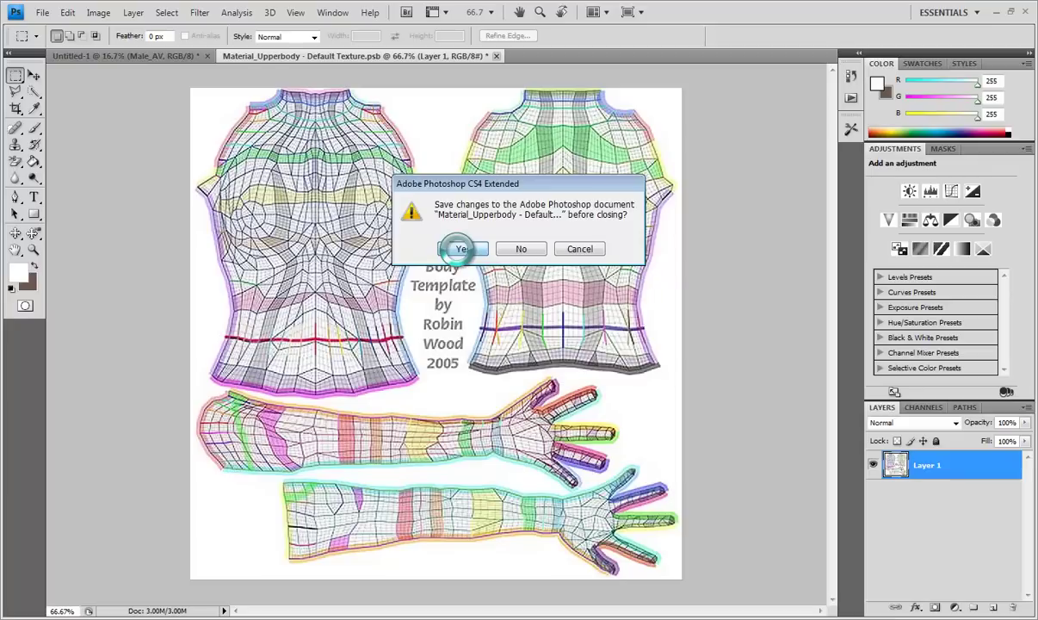
pyautogui.click(534, 248)
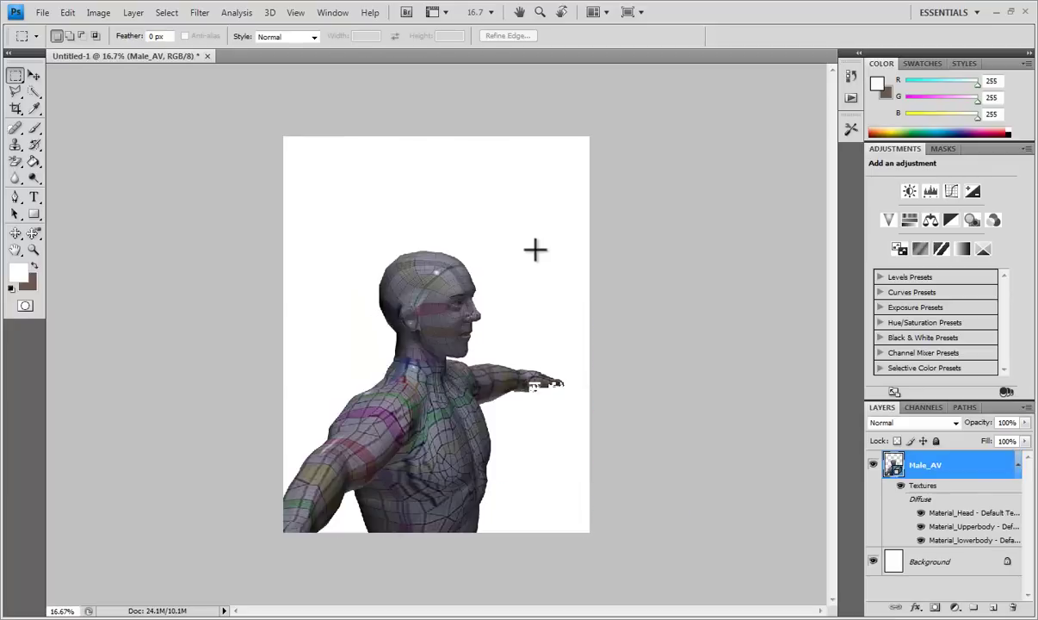
# - Drag the figure upward with the 3D Object tool to show the torso and grey legs
pyautogui.click(16, 232)
pyautogui.moveTo(452, 420); pyautogui.dragTo(461, 197)
pyautogui.click(896, 516)
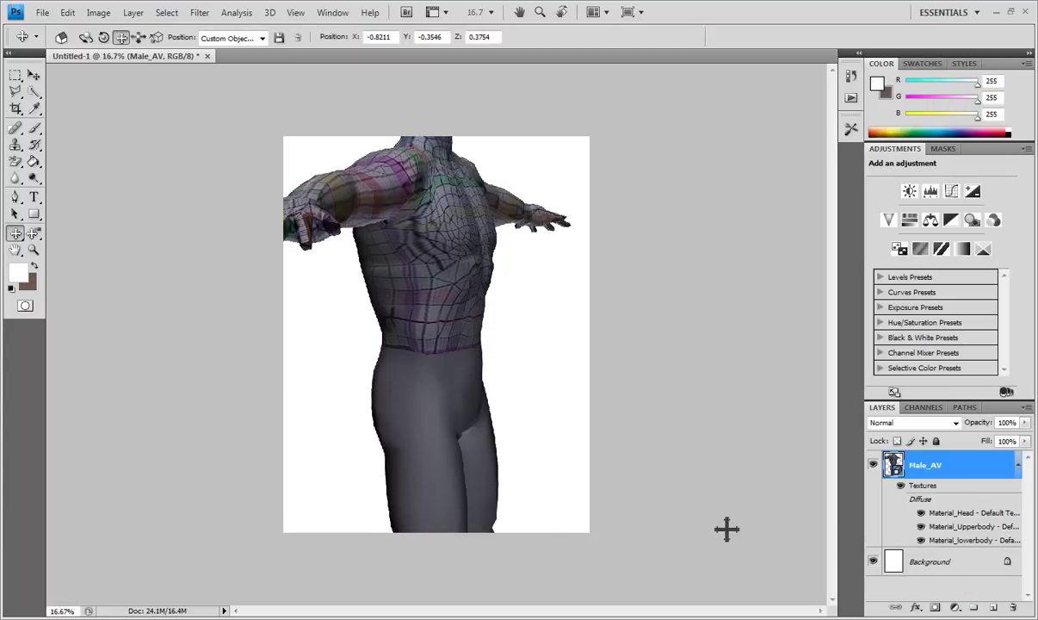
# - Open the Material_lowerbody texture, then open Material_Bottom.jpg and copy the whole image
pyautogui.doubleClick(882, 539)
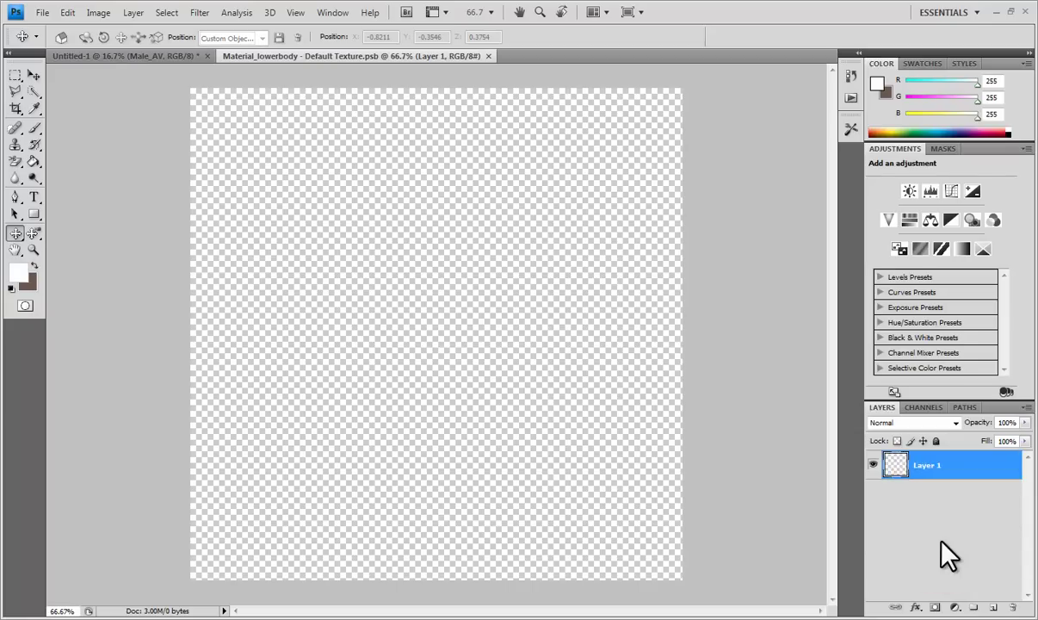
pyautogui.click(42, 12)
pyautogui.click(56, 41)
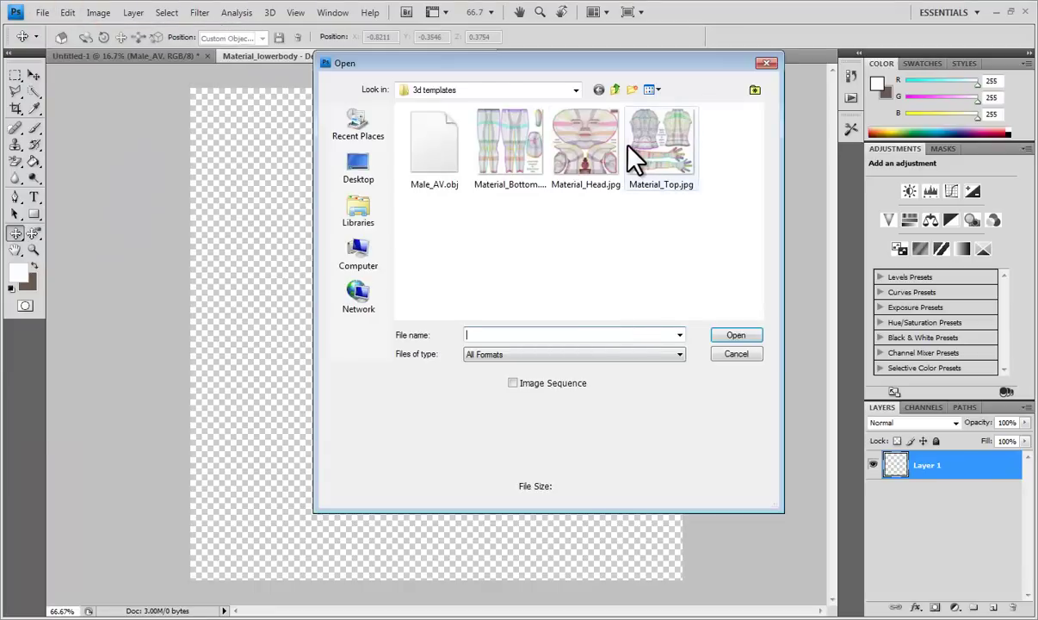
pyautogui.click(499, 140)
pyautogui.click(727, 337)
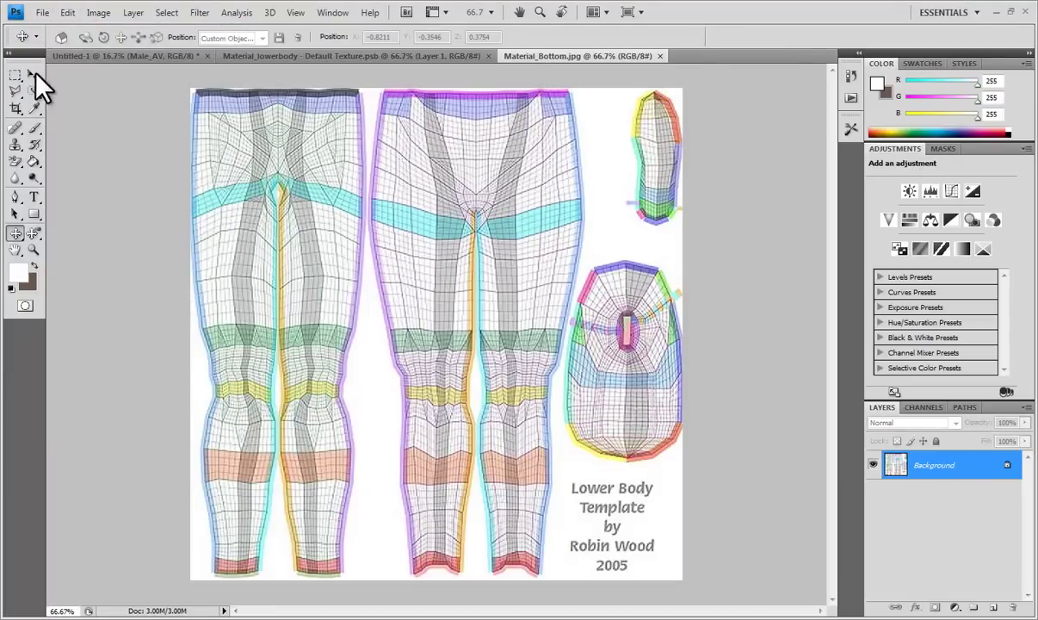
pyautogui.click(14, 74)
pyautogui.moveTo(142, 74); pyautogui.dragTo(798, 547)
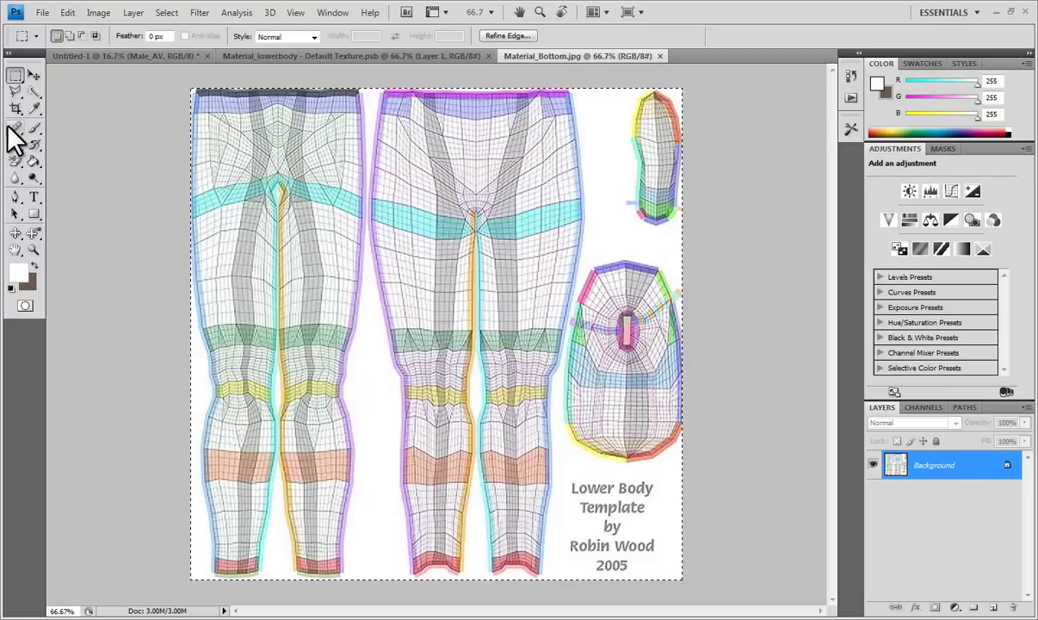
pyautogui.click(68, 12)
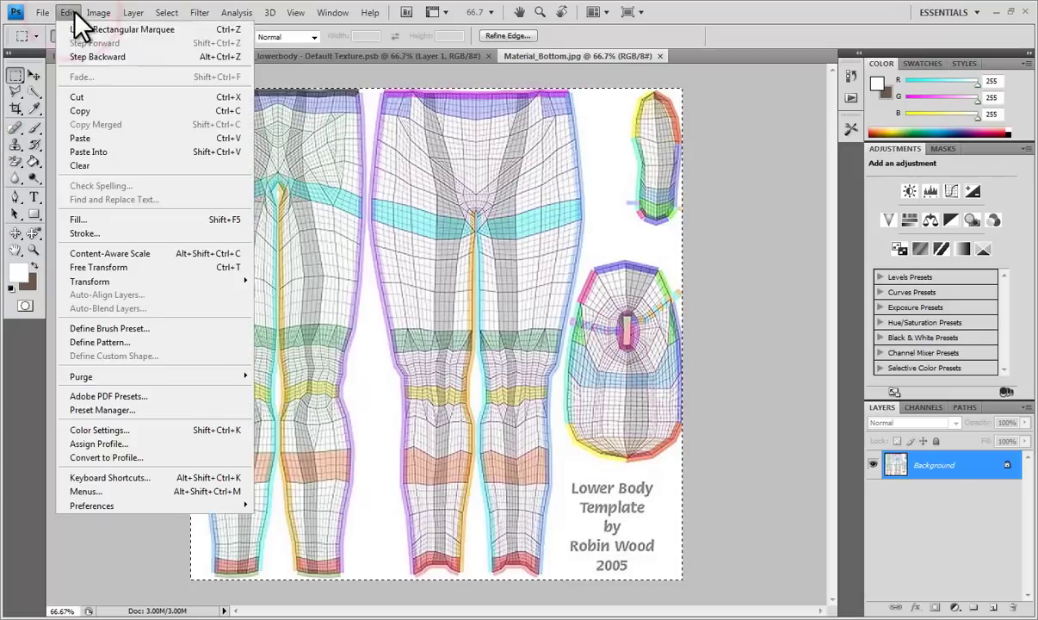
pyautogui.click(121, 112)
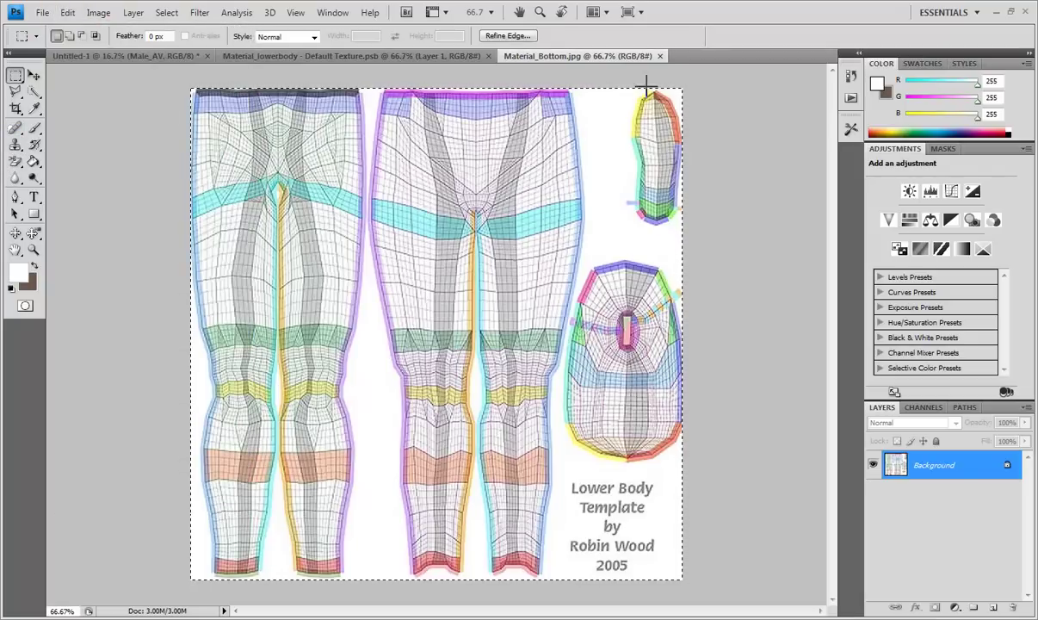
# - Paste the lower body template into Layer 1 and save the texture, closing Material_Bottom.jpg
pyautogui.click(469, 58)
pyautogui.click(67, 13)
pyautogui.click(123, 139)
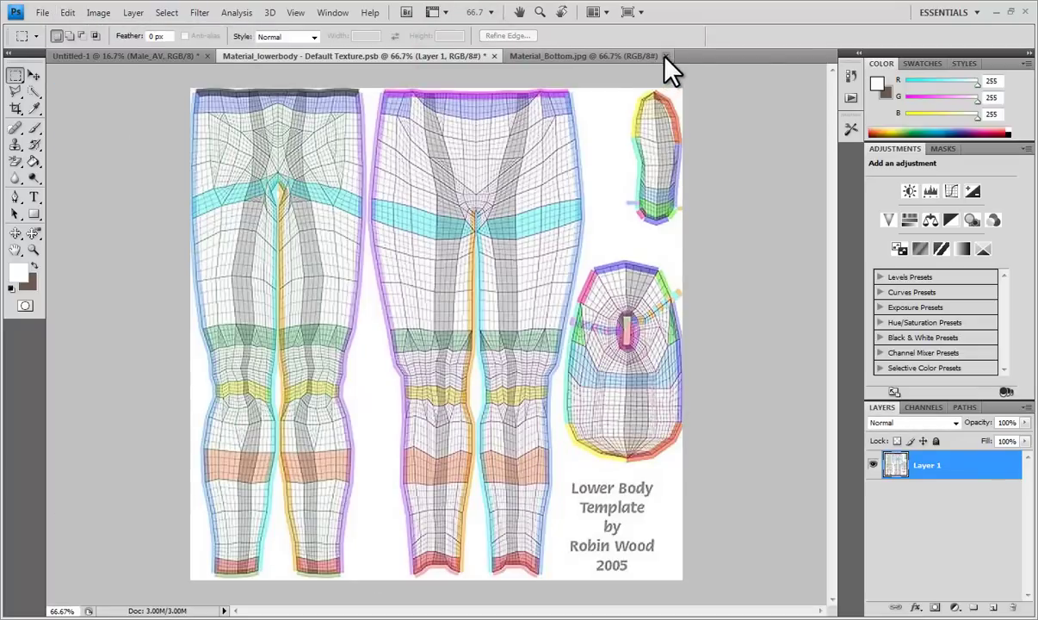
pyautogui.click(665, 56)
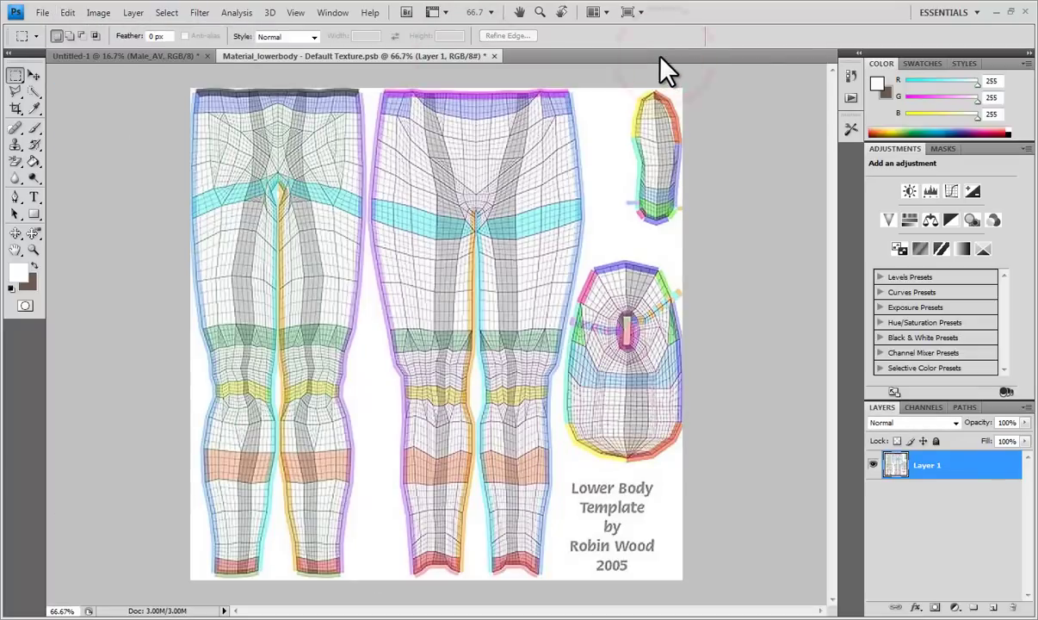
pyautogui.click(494, 56)
pyautogui.click(463, 249)
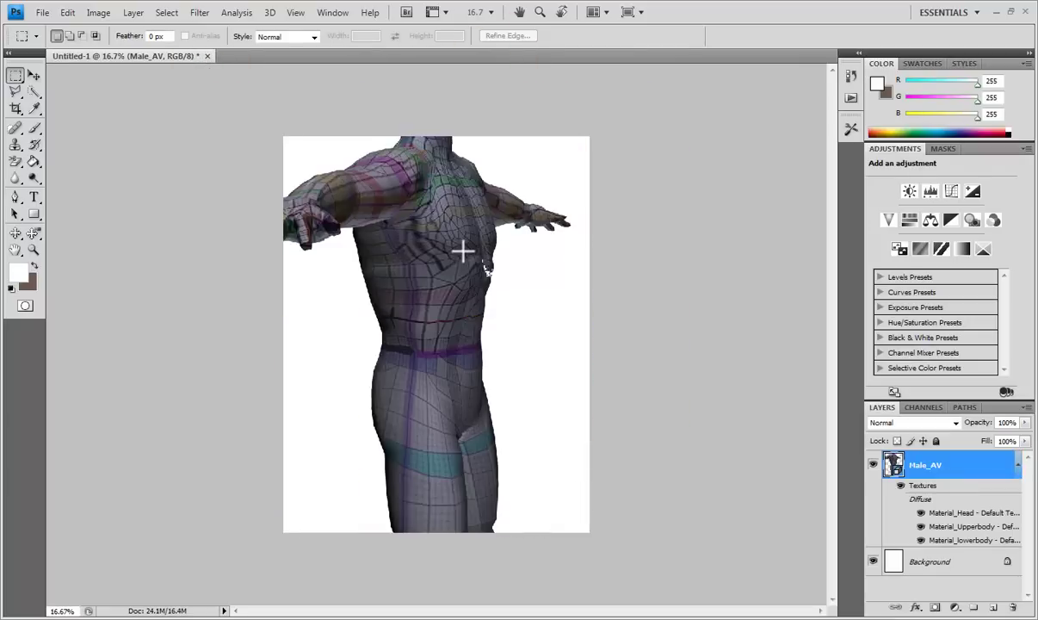
# - Slide the Male_AV figure with the 3D Slide tool until its whole body shows
pyautogui.click(15, 232)
pyautogui.click(138, 37)
pyautogui.moveTo(419, 278); pyautogui.dragTo(410, 37)
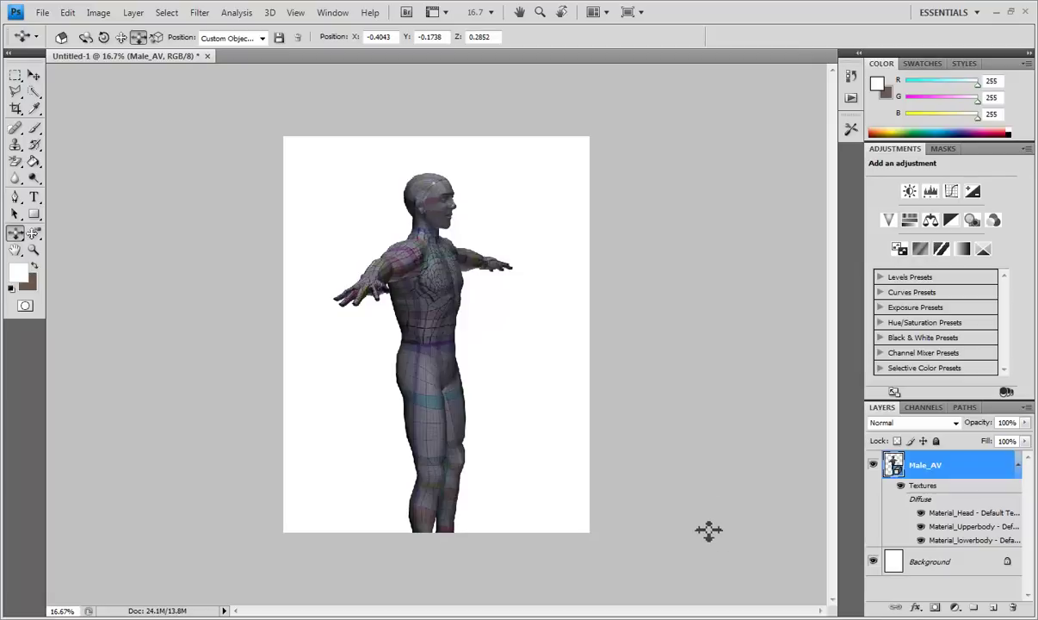
# - Export the 3D layer as Wavefront OBJ Male_AV.obj, replacing the old file, with textures in Original Formats
pyautogui.click(270, 13)
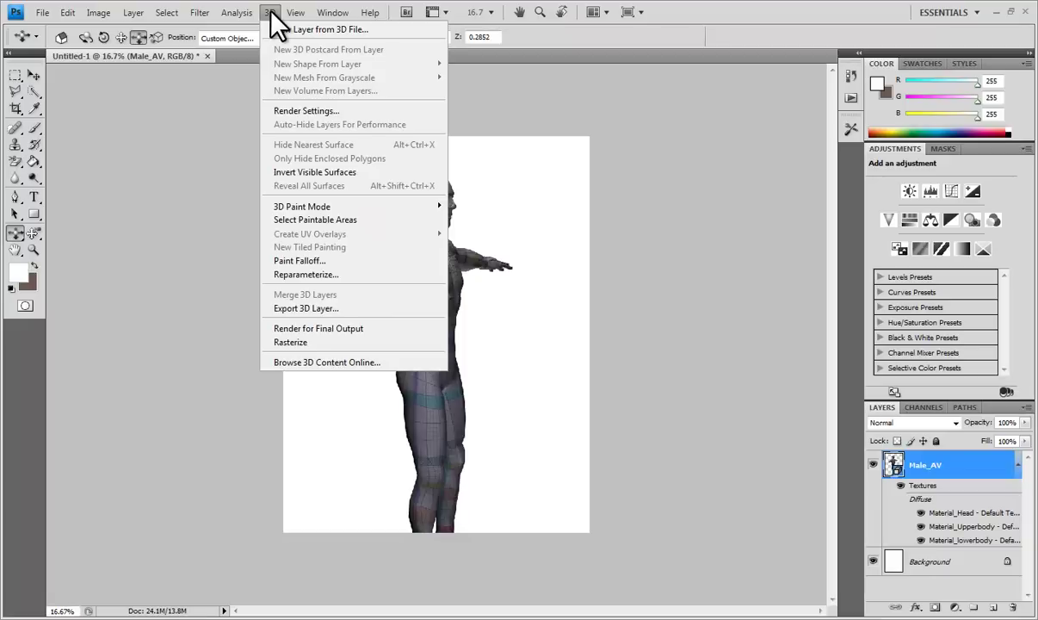
pyautogui.click(415, 308)
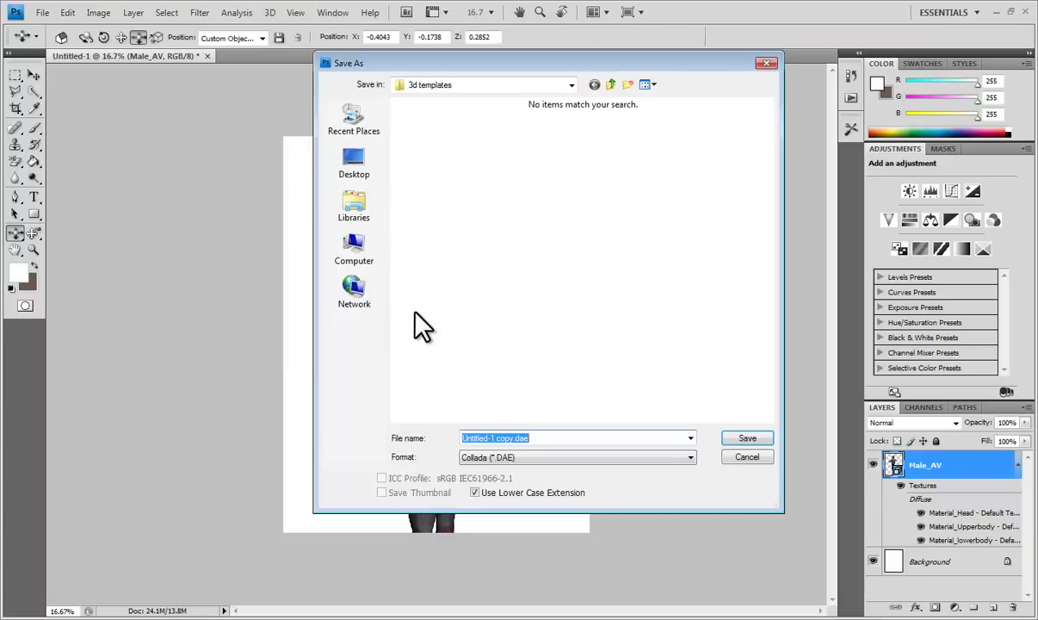
pyautogui.click(594, 460)
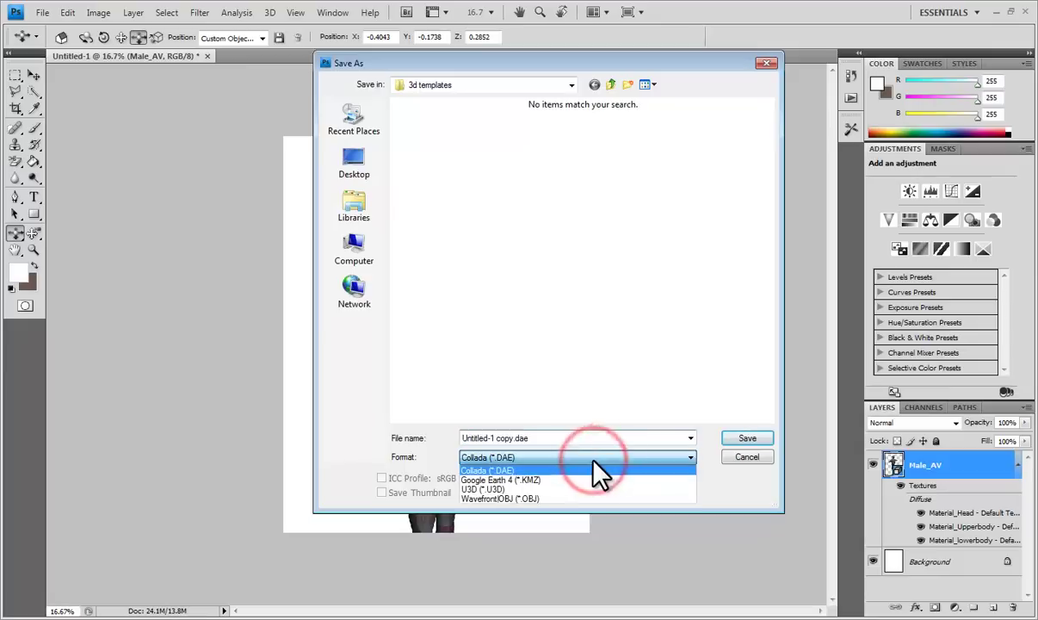
pyautogui.click(539, 499)
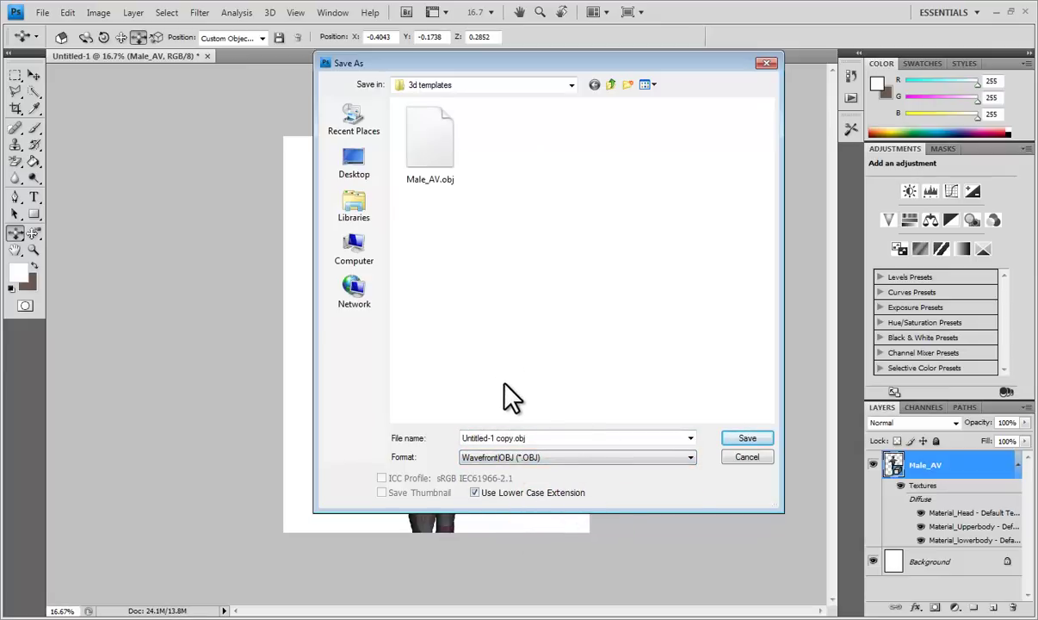
pyautogui.click(422, 155)
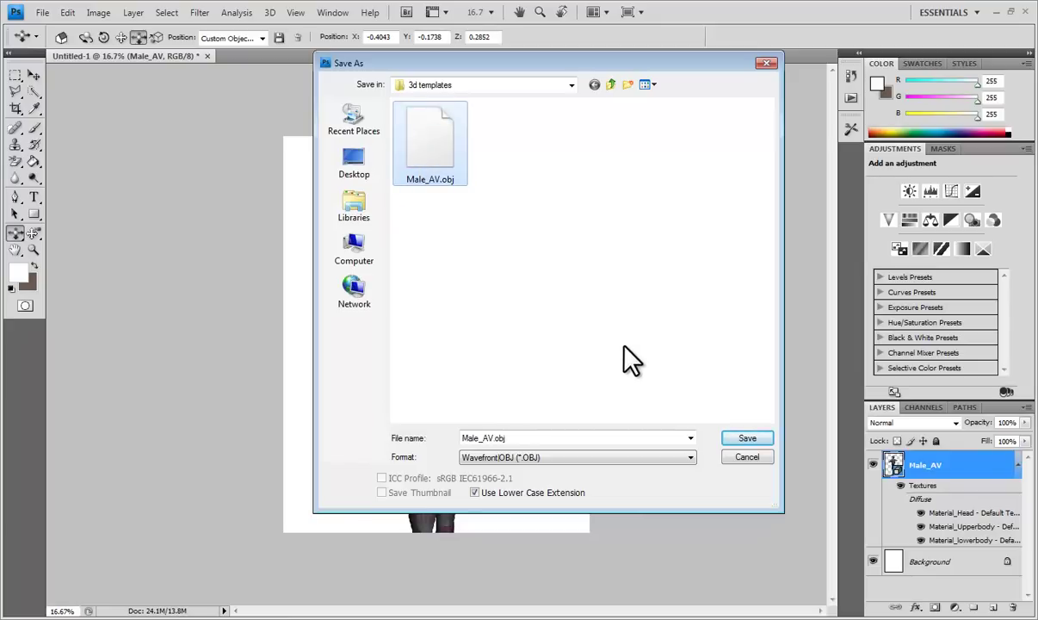
pyautogui.click(752, 442)
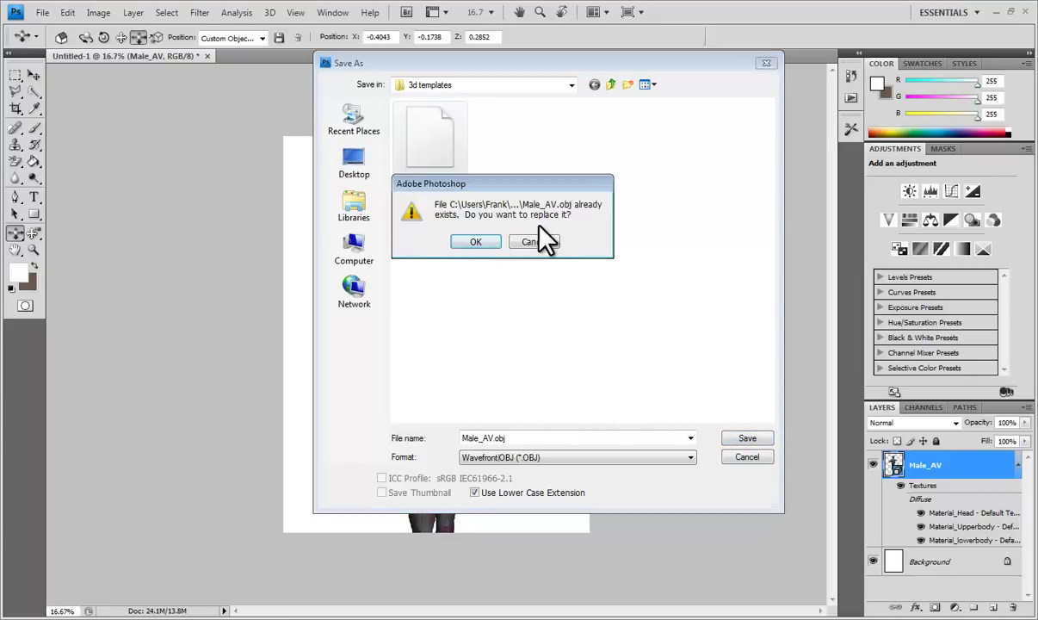
pyautogui.click(477, 242)
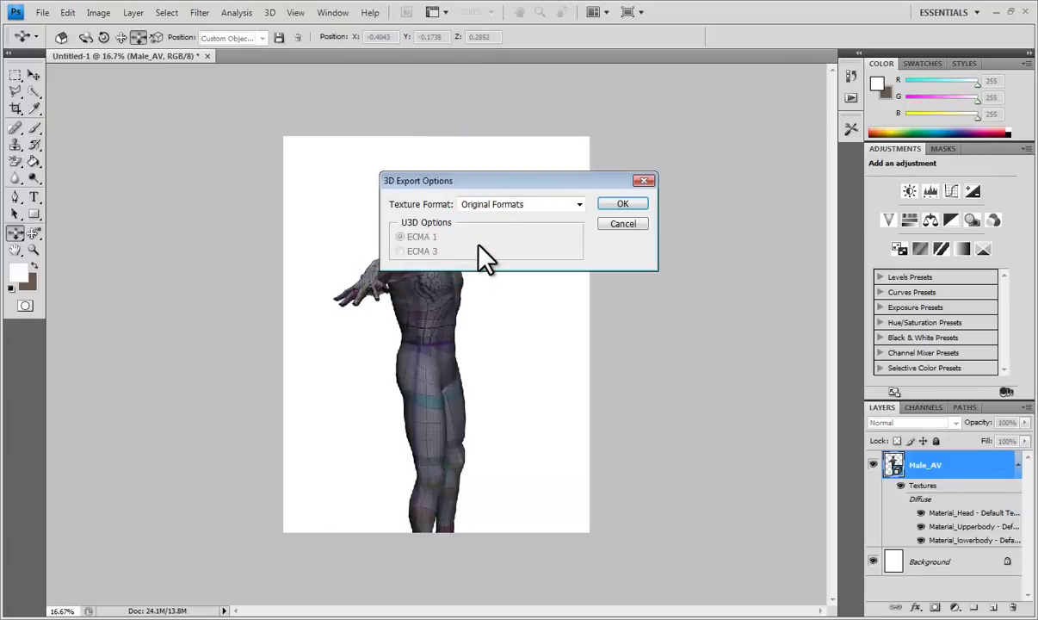
pyautogui.click(625, 207)
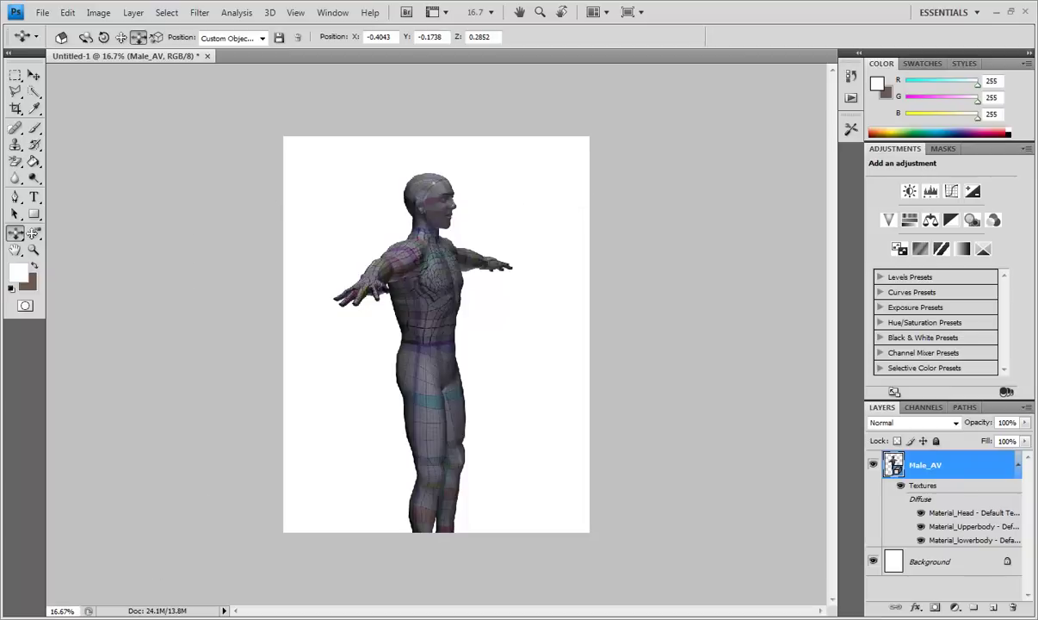
# - Switch to the 3d templates folder and point out the exported Male_AV.obj and Male_AV.mtl
pyautogui.hotkey('alt', 'Tab')
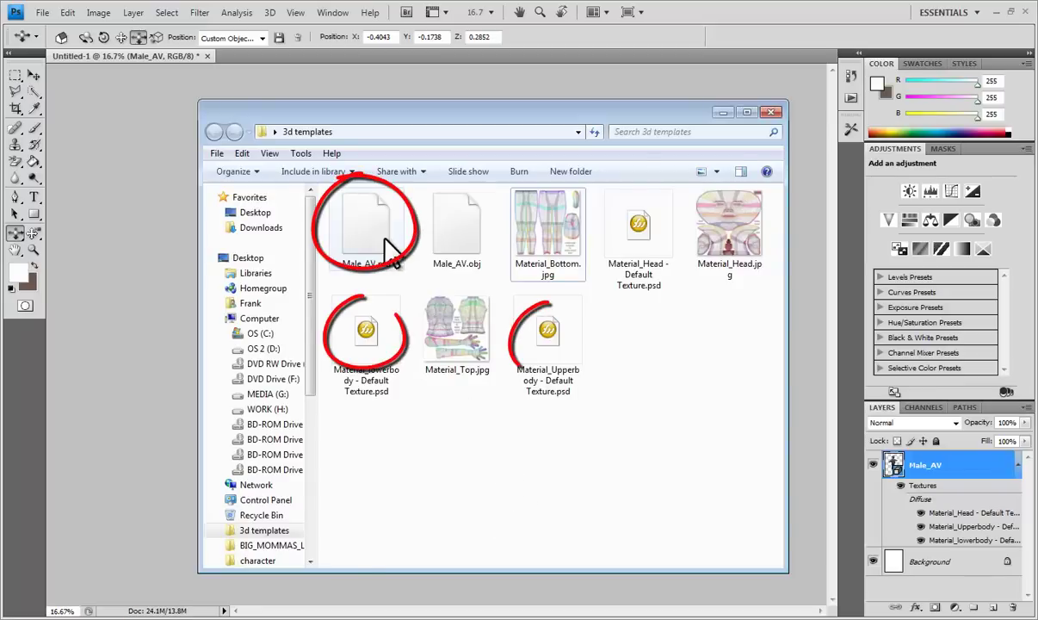
pyautogui.click(442, 234)
pyautogui.click(362, 223)
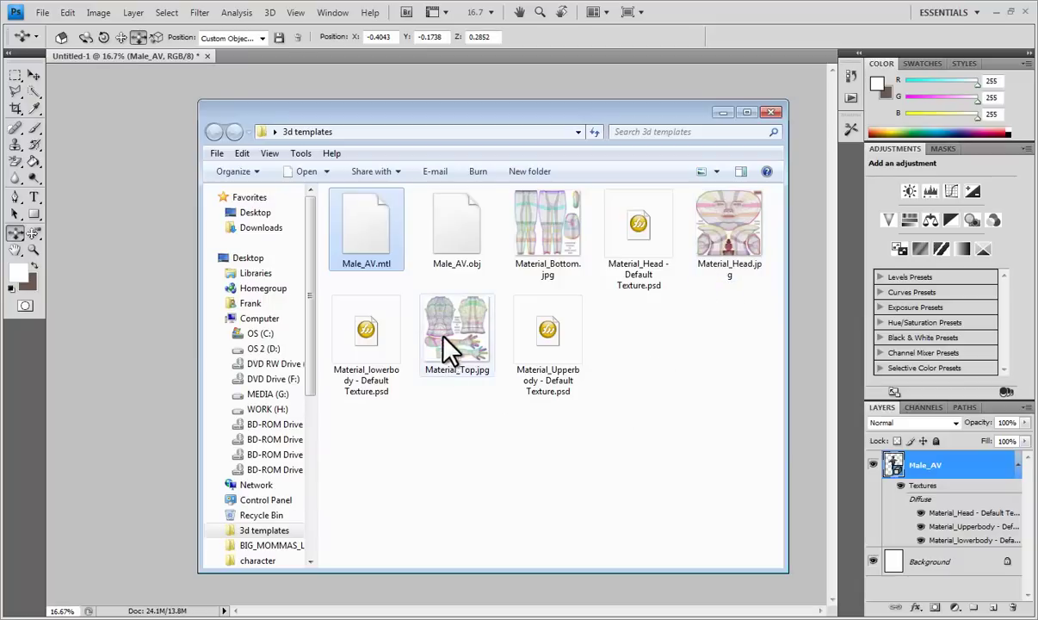
pyautogui.click(488, 441)
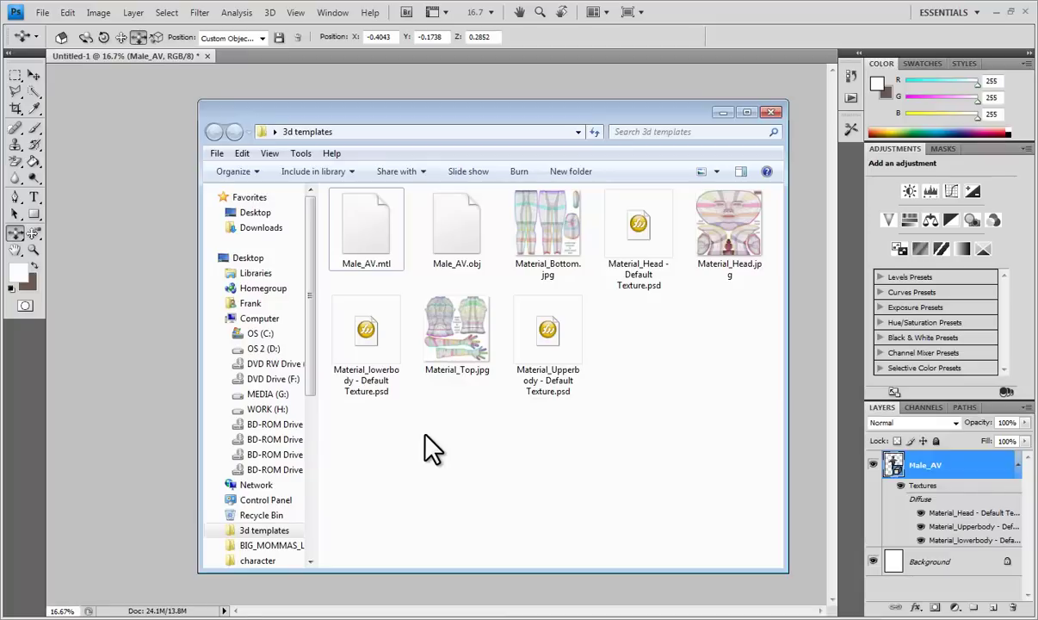
# - Delete Material_Top.jpg, Material_Bottom.jpg and Material_Head.jpg to the Recycle Bin
pyautogui.click(449, 378)
pyautogui.keyDown('ctrl'); pyautogui.click(530, 211); pyautogui.keyUp('ctrl')
pyautogui.keyDown('ctrl'); pyautogui.click(733, 258); pyautogui.keyUp('ctrl')
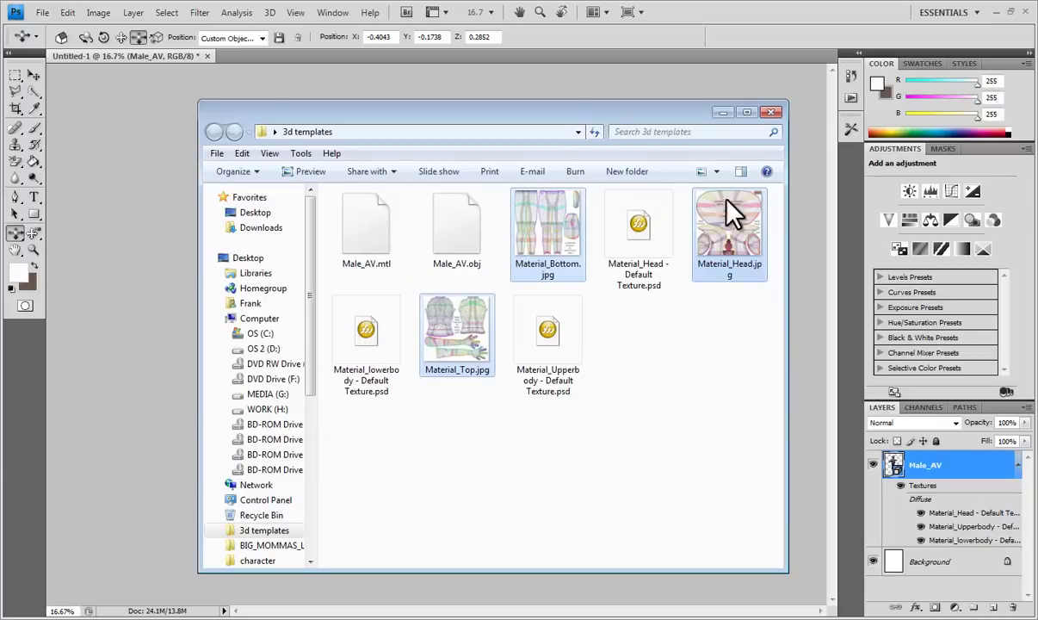
pyautogui.moveTo(444, 332); pyautogui.dragTo(444, 336)
pyautogui.rightClick(445, 336)
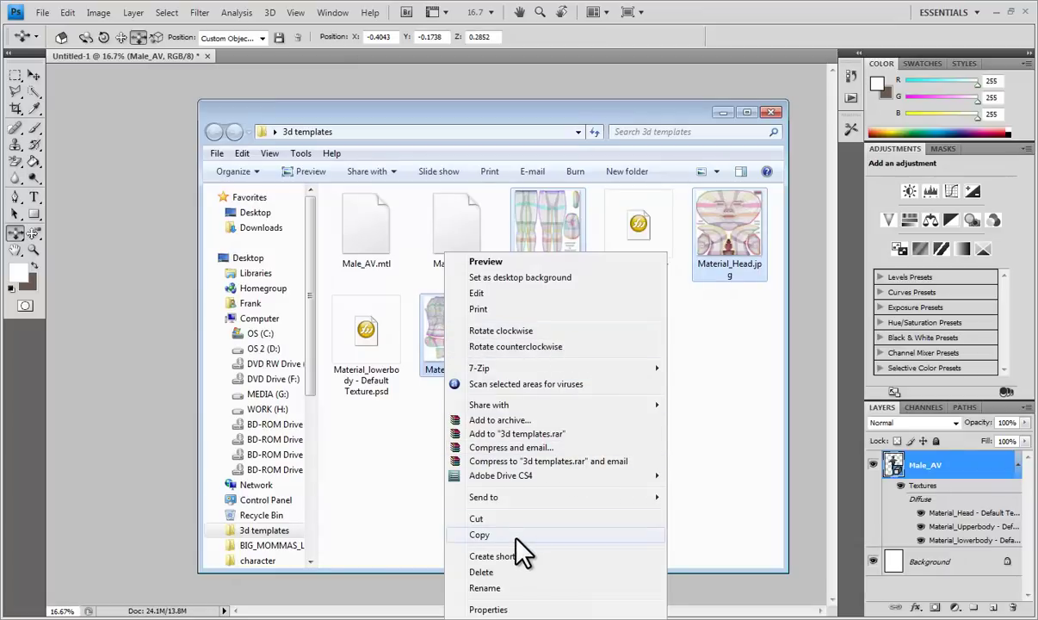
pyautogui.click(513, 571)
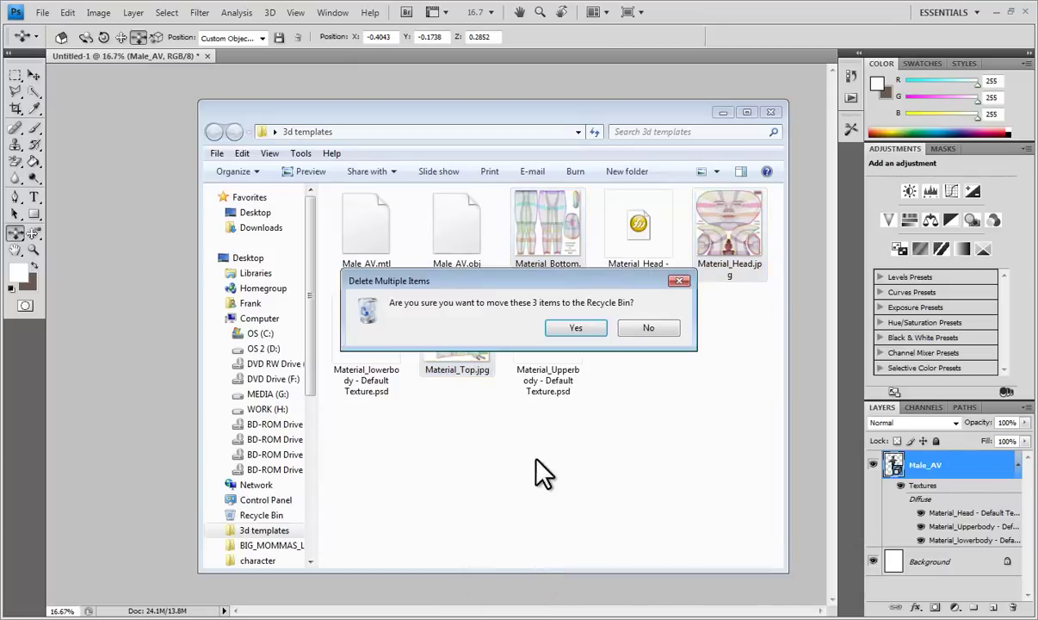
pyautogui.click(579, 327)
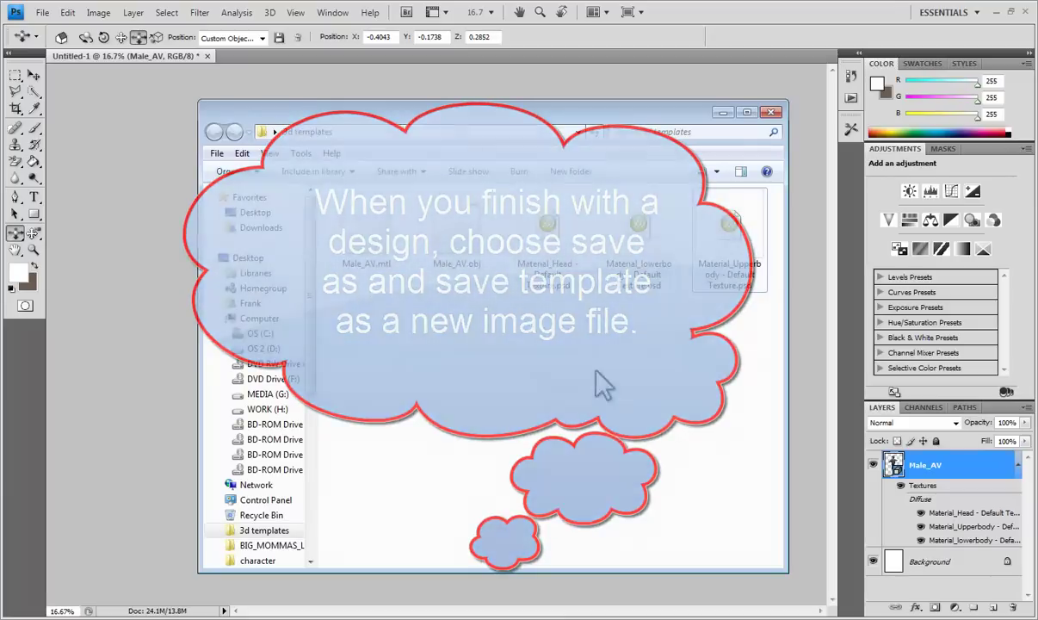
# - Back in Photoshop, close the Male_AV model document without saving changes
pyautogui.click(747, 13)
pyautogui.click(208, 56)
pyautogui.click(516, 242)
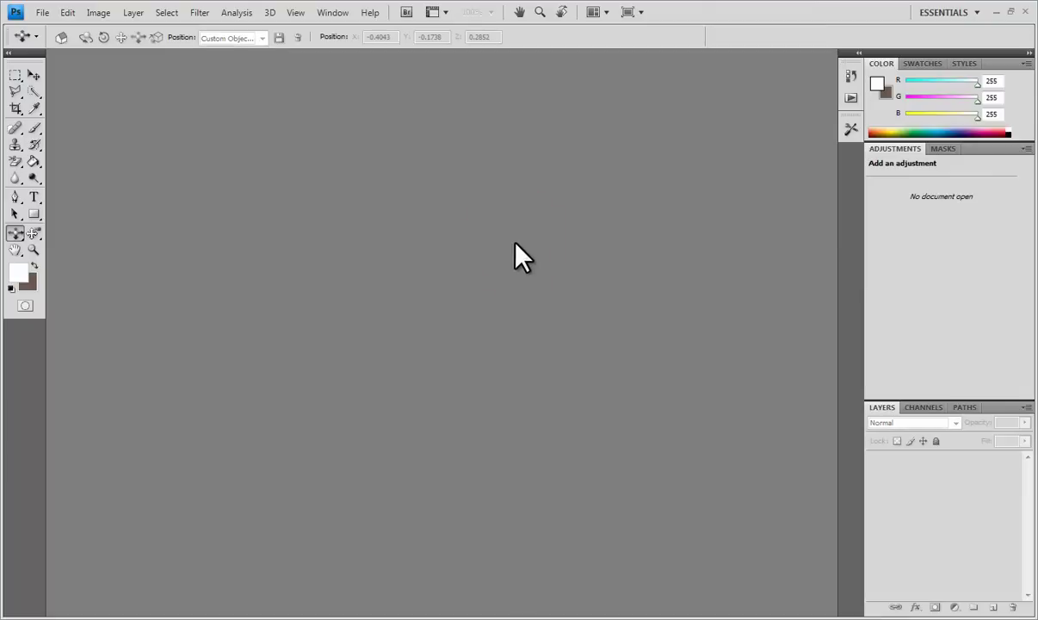
# - Create a new blank document using the U.S. Paper Letter preset
pyautogui.click(40, 13)
pyautogui.click(54, 31)
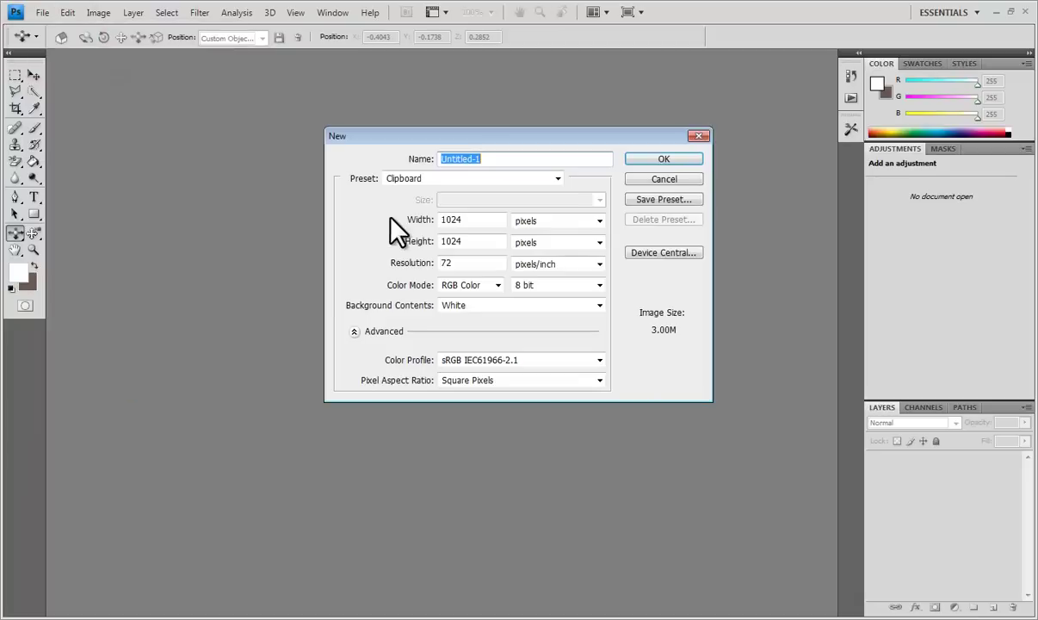
pyautogui.click(516, 178)
pyautogui.click(456, 227)
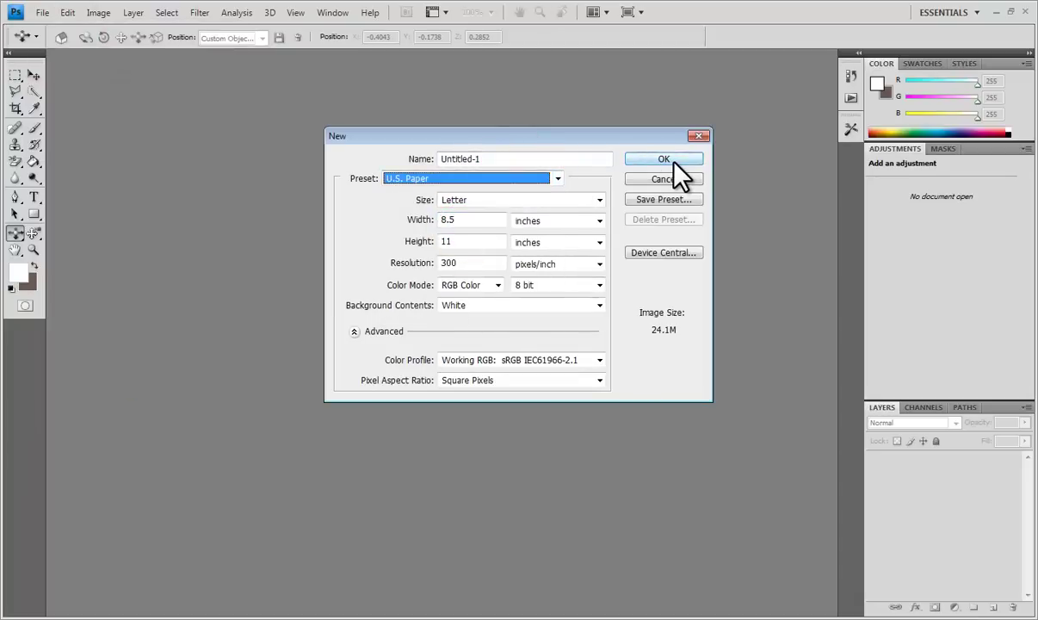
pyautogui.click(675, 160)
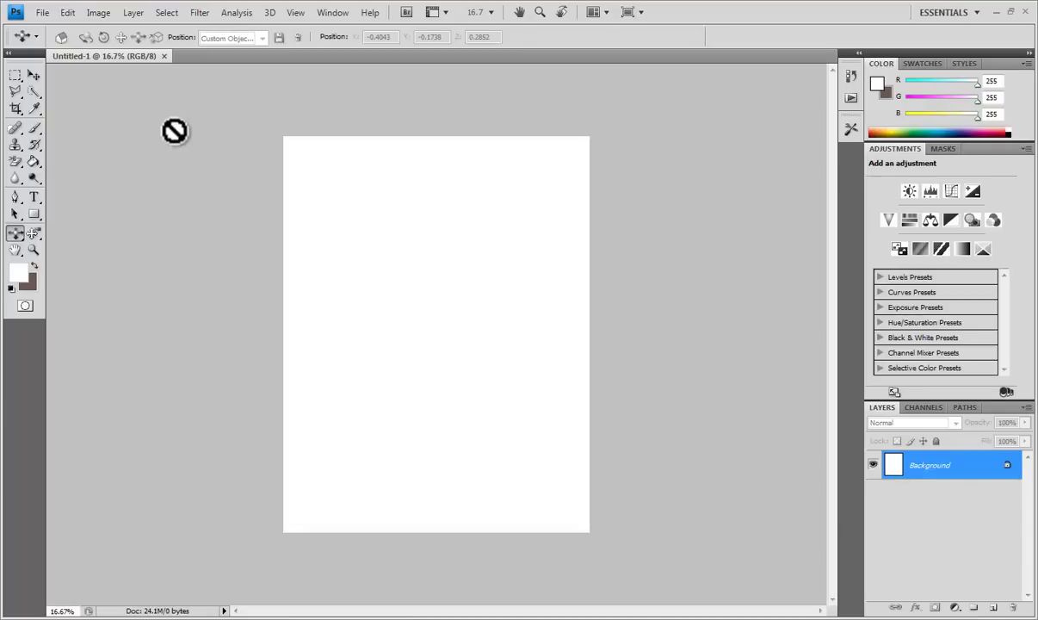
# - Load Male_AV.obj from the 3d templates folder as a new 3D layer
pyautogui.click(269, 12)
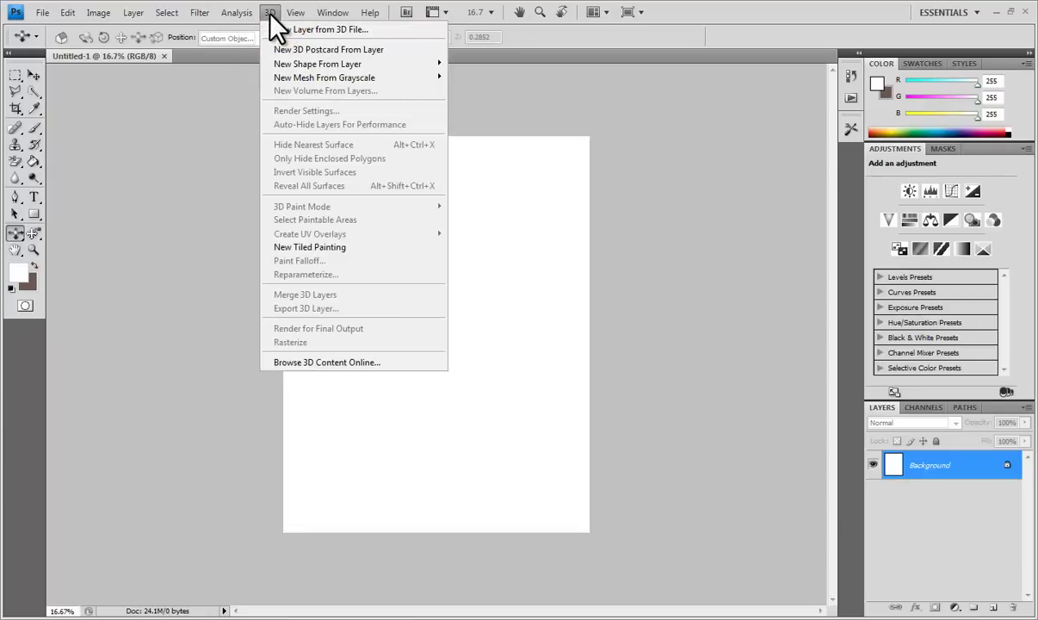
pyautogui.click(290, 29)
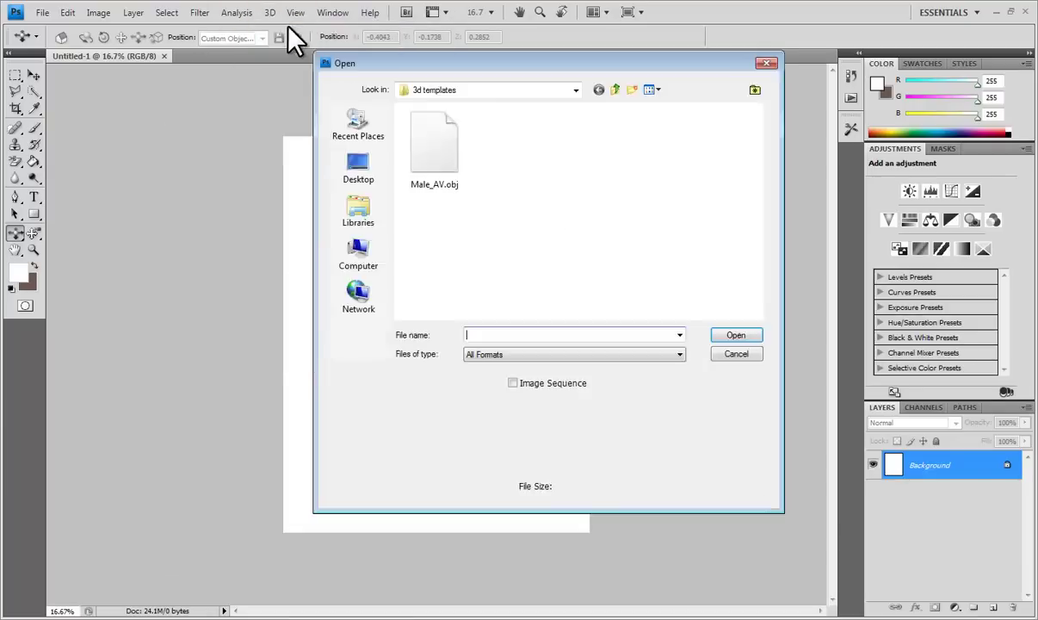
pyautogui.click(435, 157)
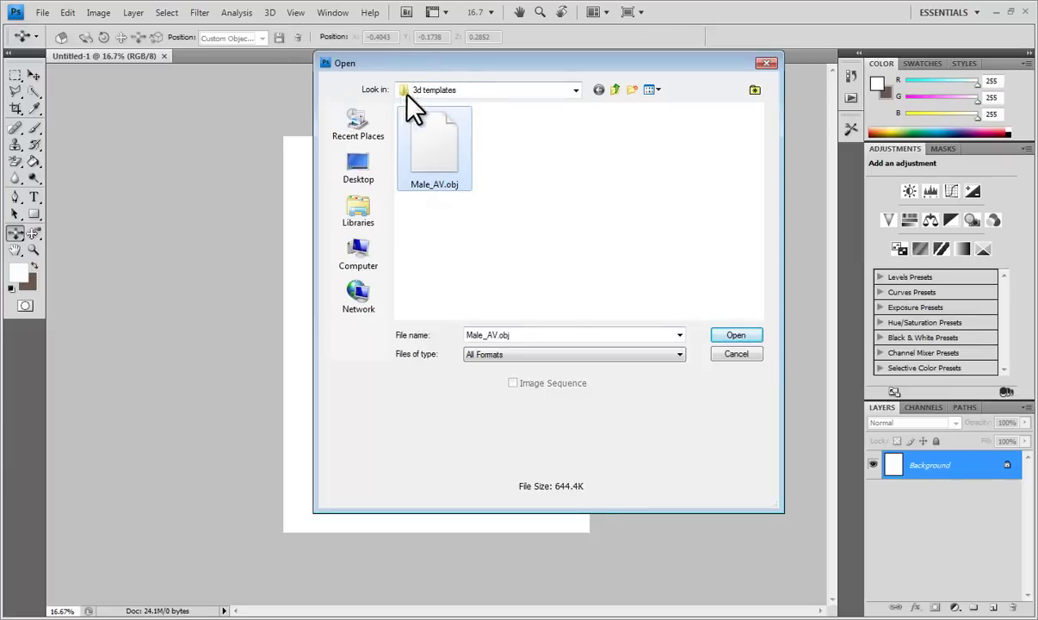
pyautogui.click(735, 338)
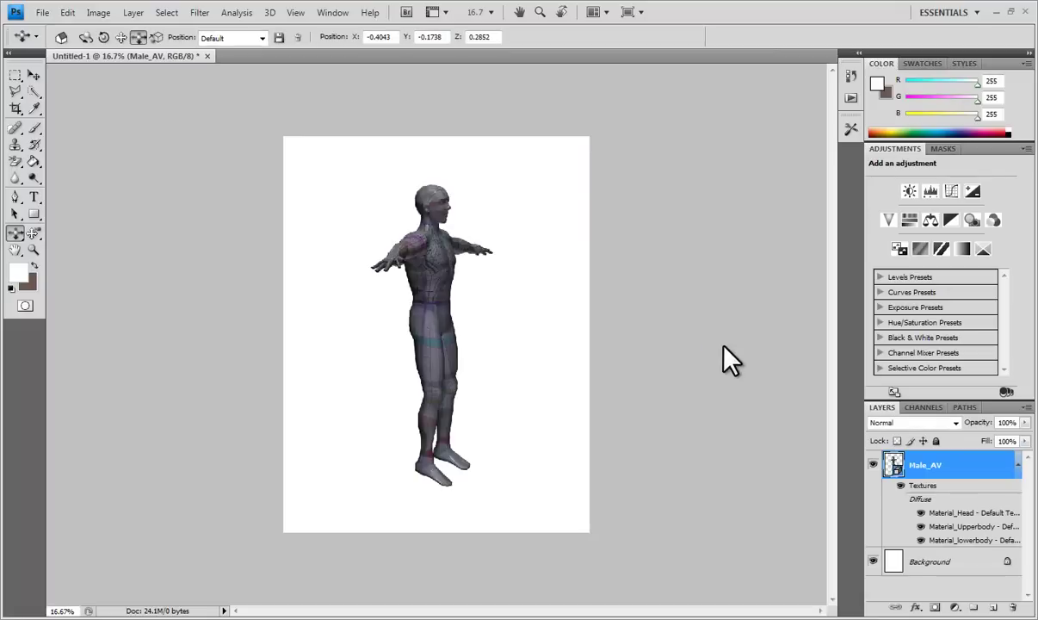
pyautogui.doubleClick(962, 512)
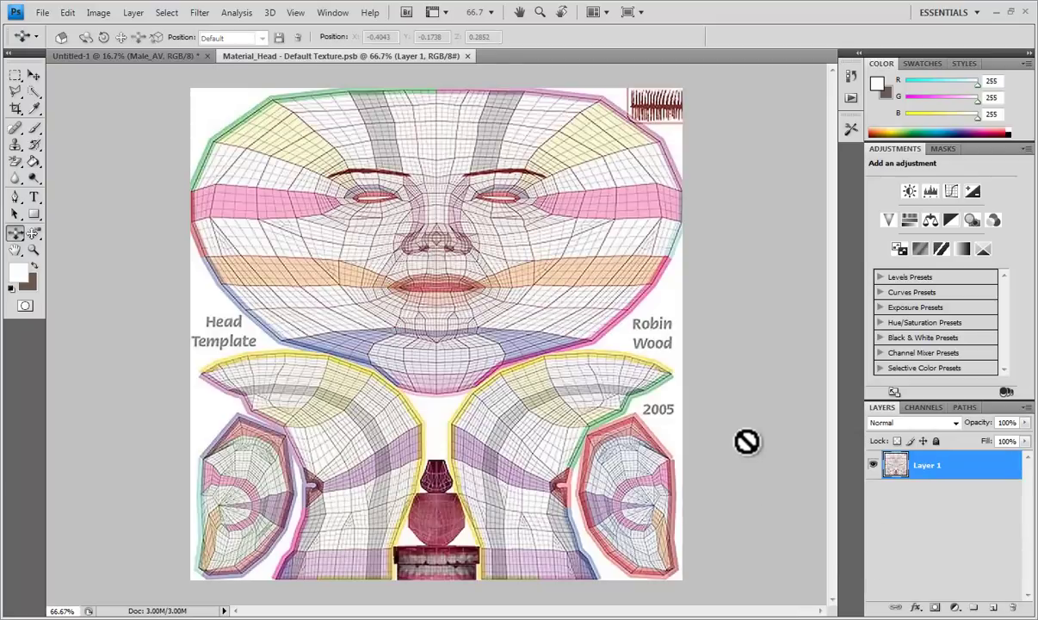
pyautogui.click(467, 56)
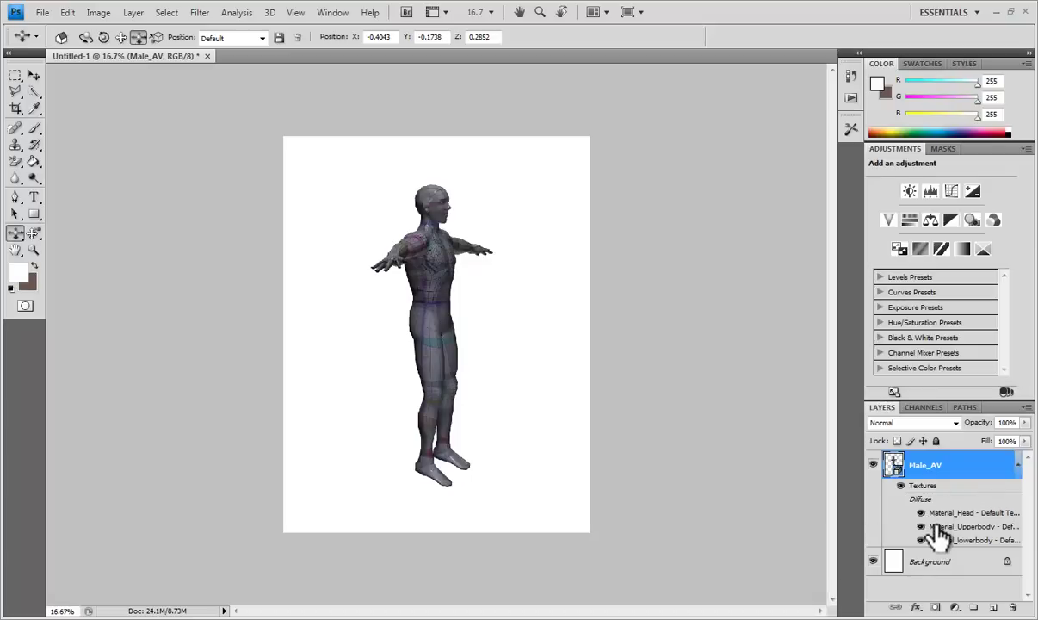
pyautogui.doubleClick(887, 527)
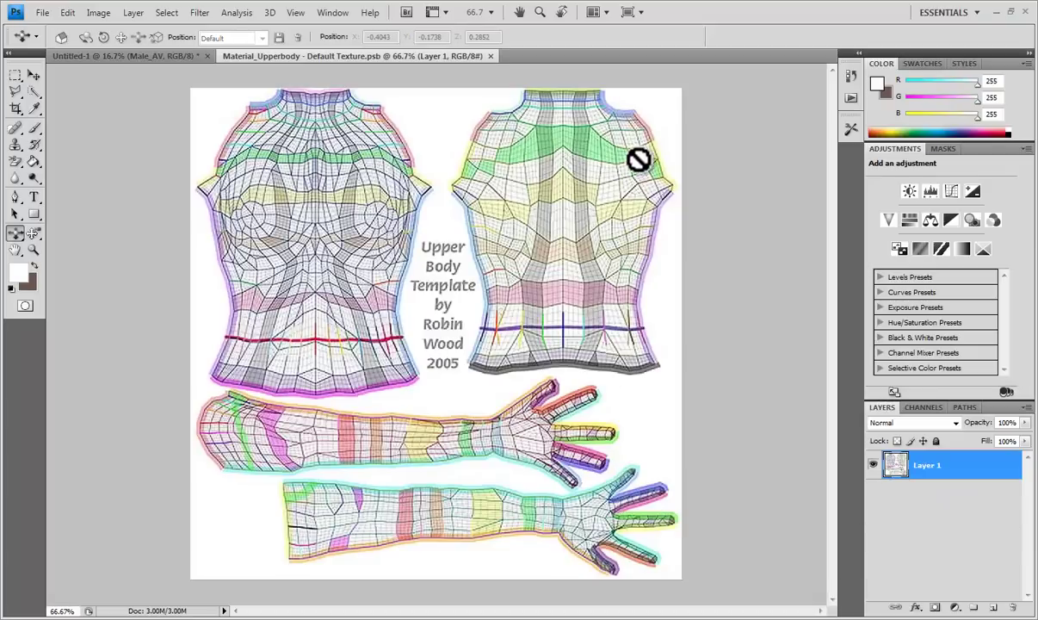
pyautogui.click(490, 56)
pyautogui.doubleClick(954, 540)
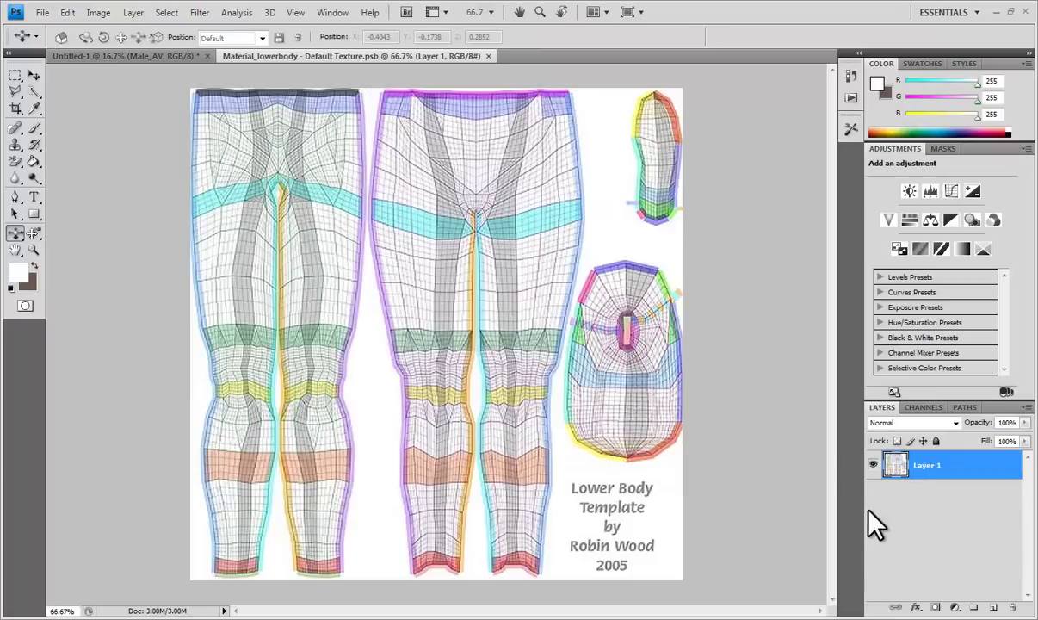
pyautogui.click(489, 56)
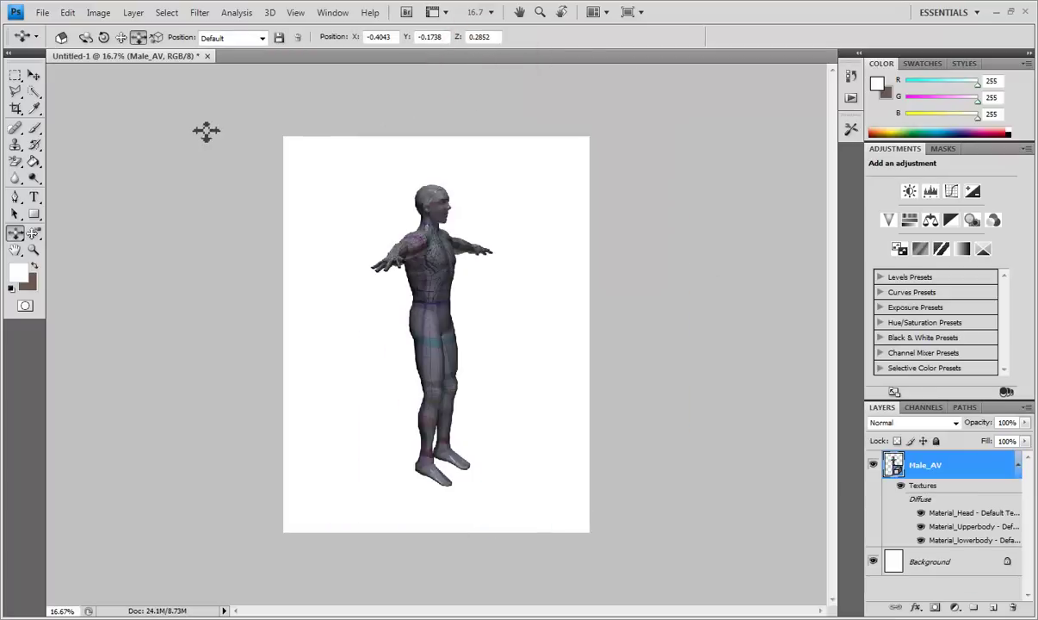